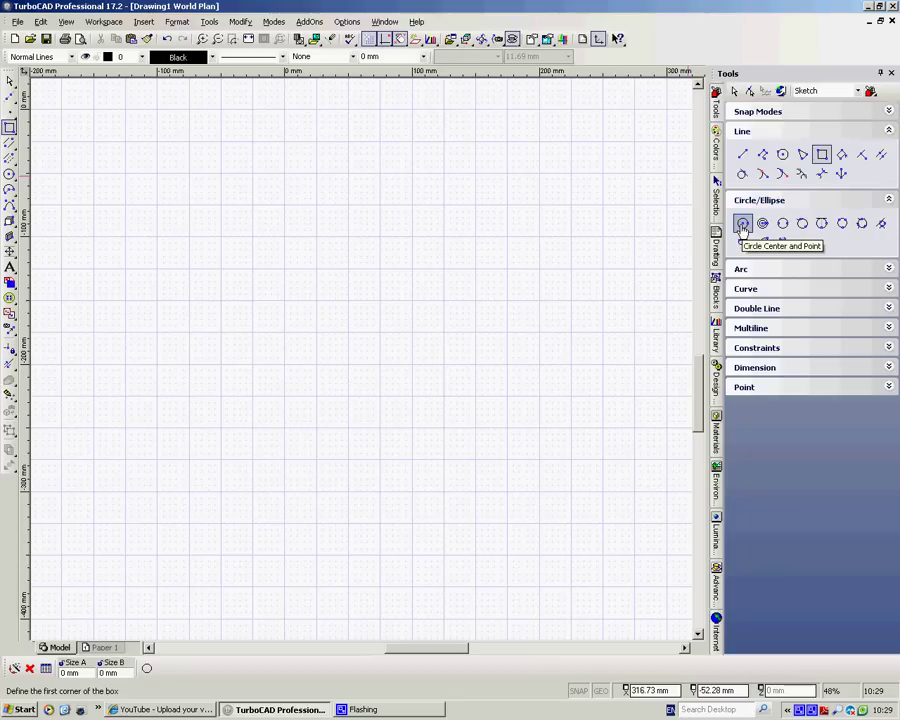
# Draw two separate circles with Circle Center and Point.
pyautogui.click(742, 224)
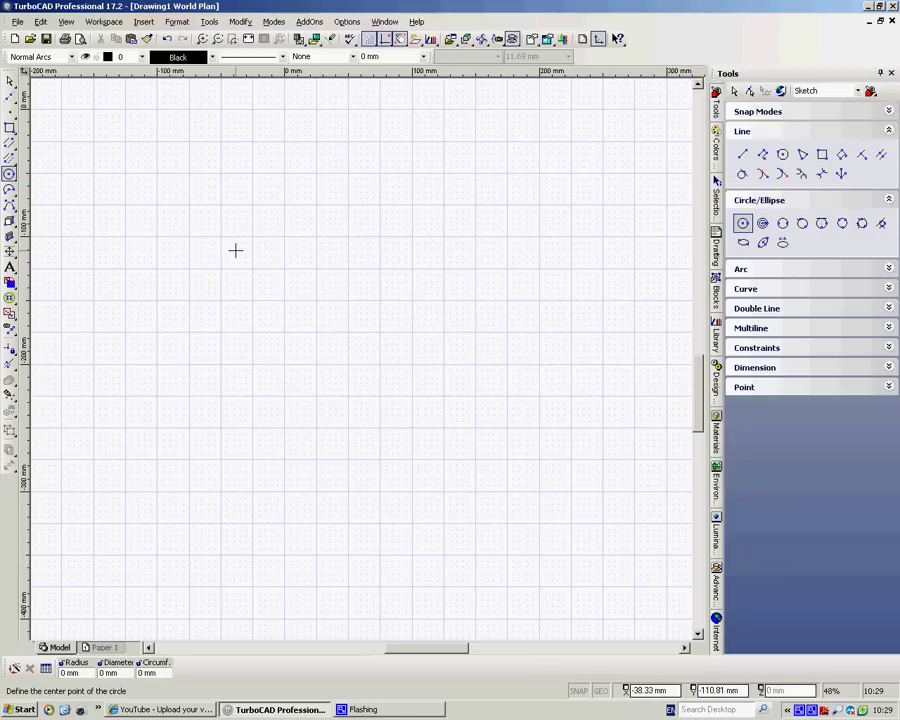
pyautogui.click(208, 237)
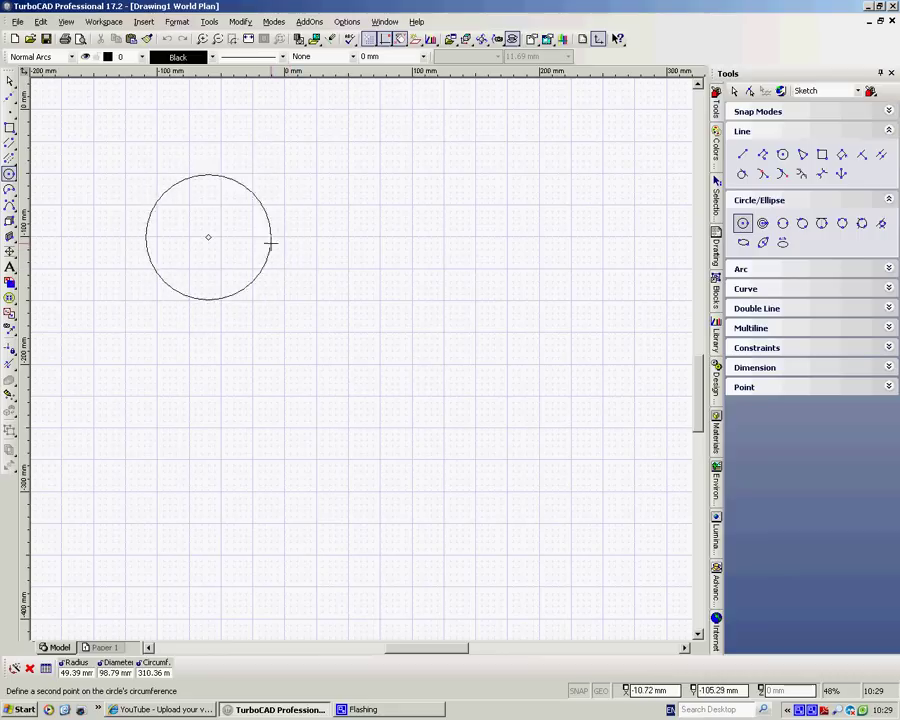
pyautogui.click(263, 240)
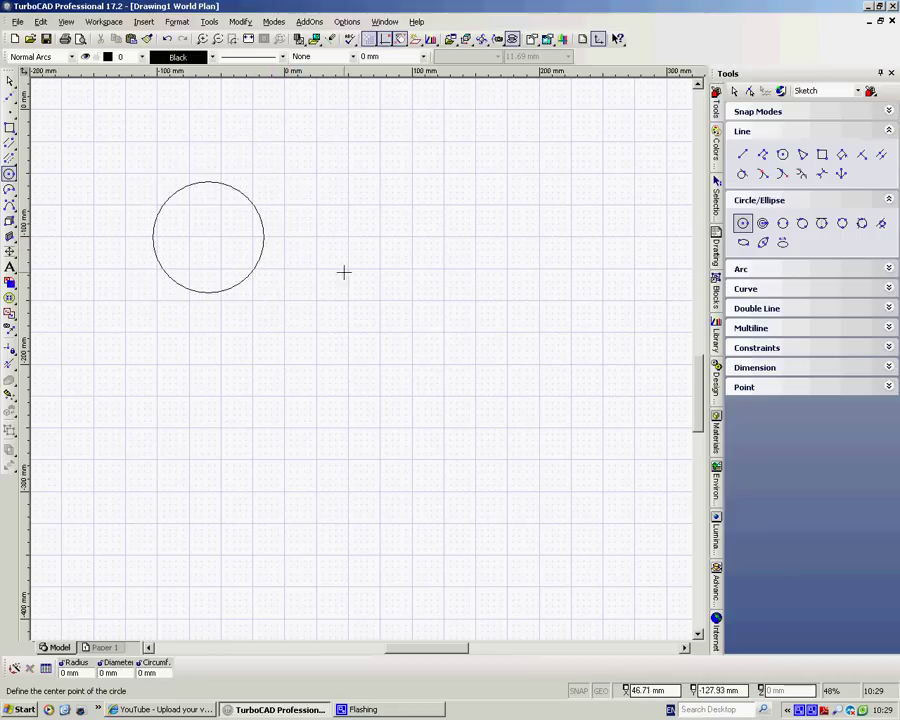
pyautogui.click(348, 204)
pyautogui.click(387, 237)
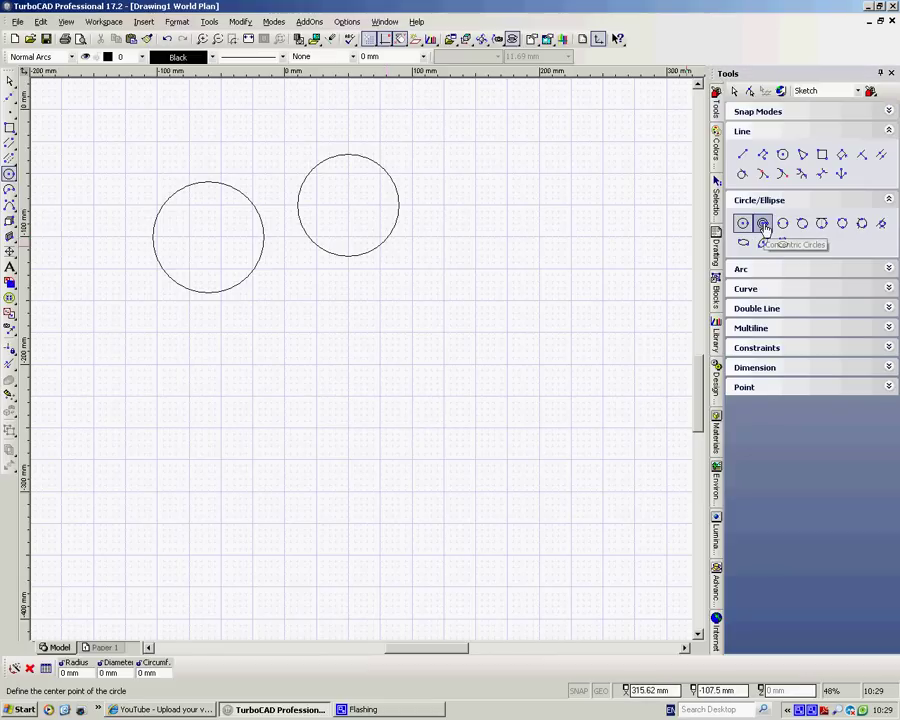
# Draw a set of four concentric circles to the right of them.
pyautogui.click(762, 223)
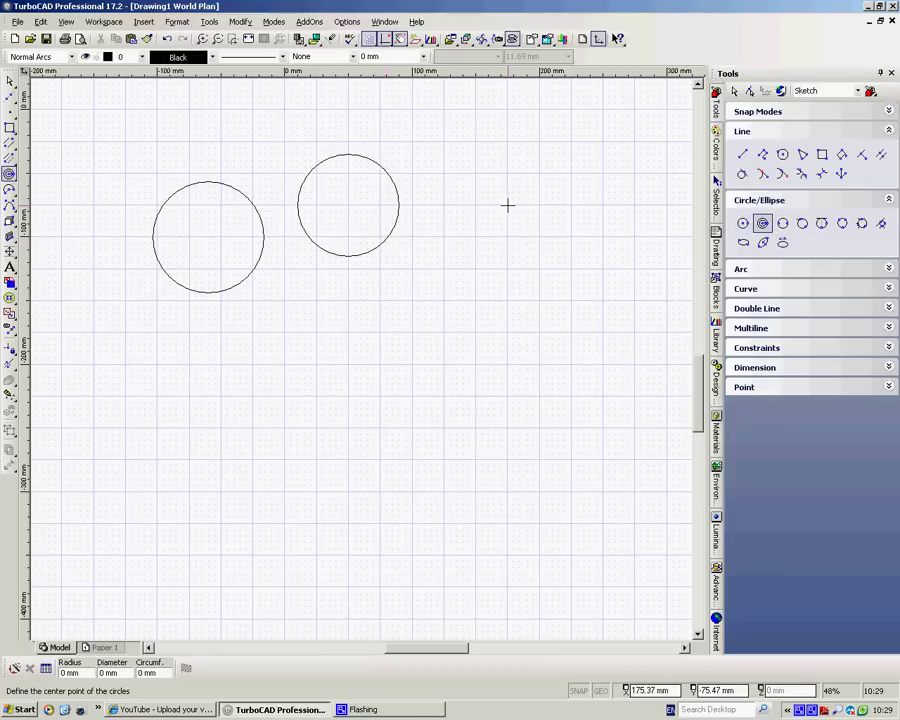
pyautogui.click(507, 205)
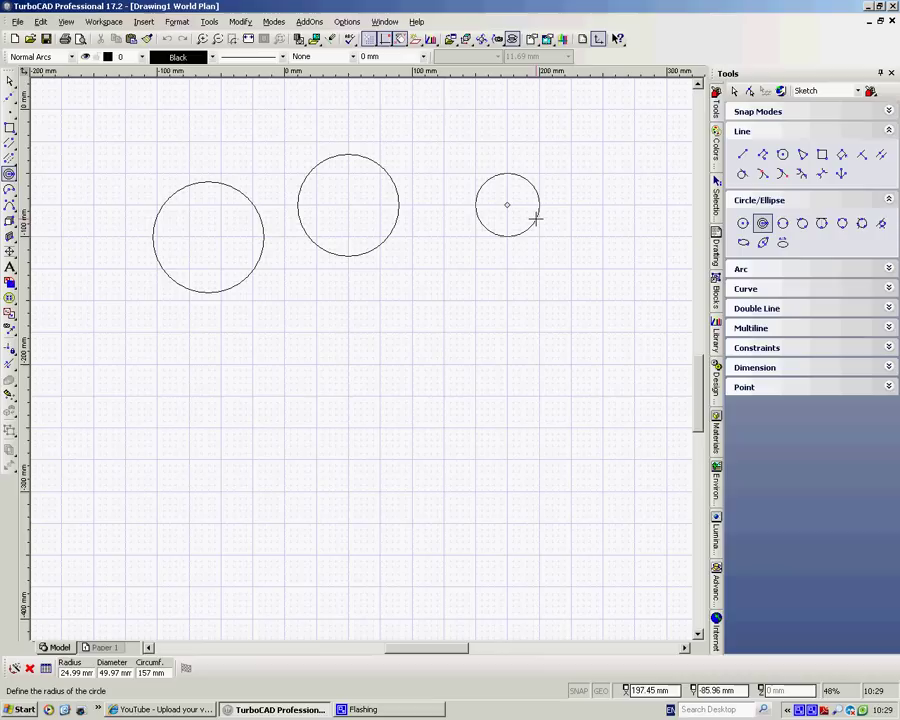
pyautogui.click(536, 218)
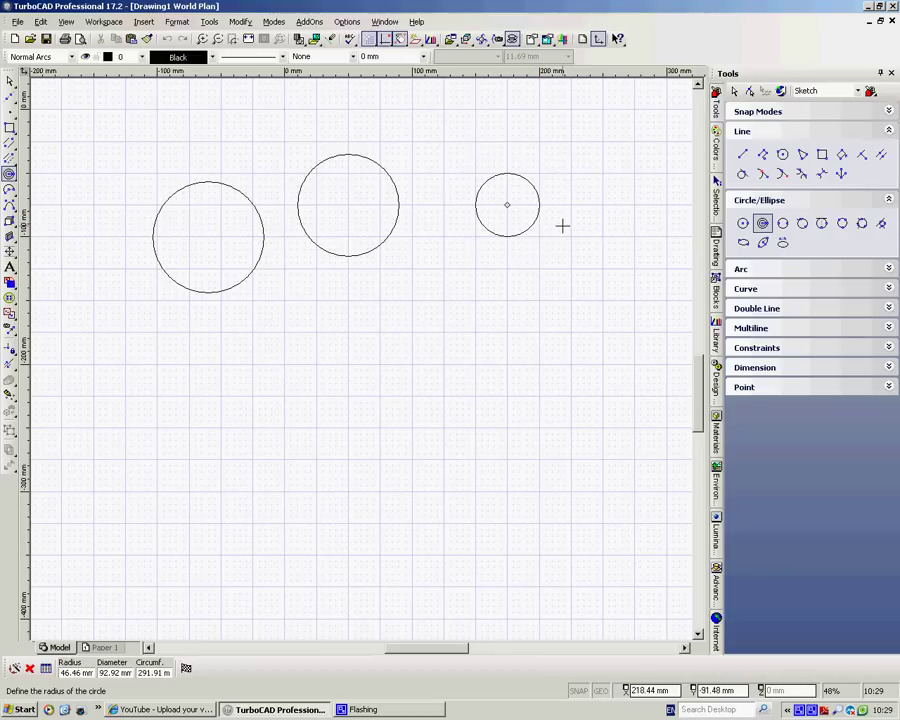
pyautogui.click(562, 225)
pyautogui.click(590, 233)
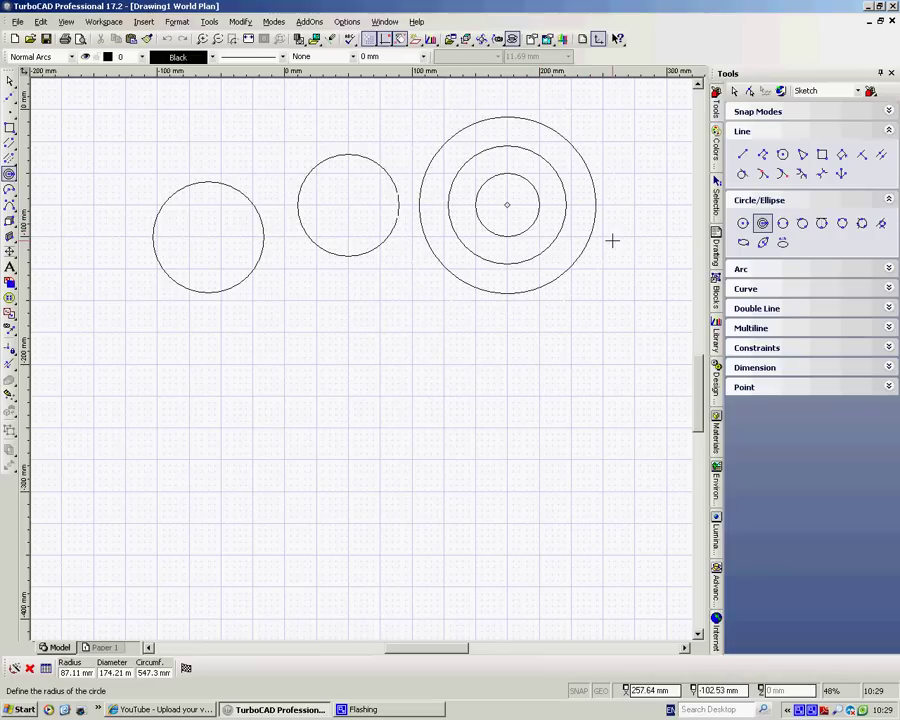
pyautogui.rightClick(610, 240)
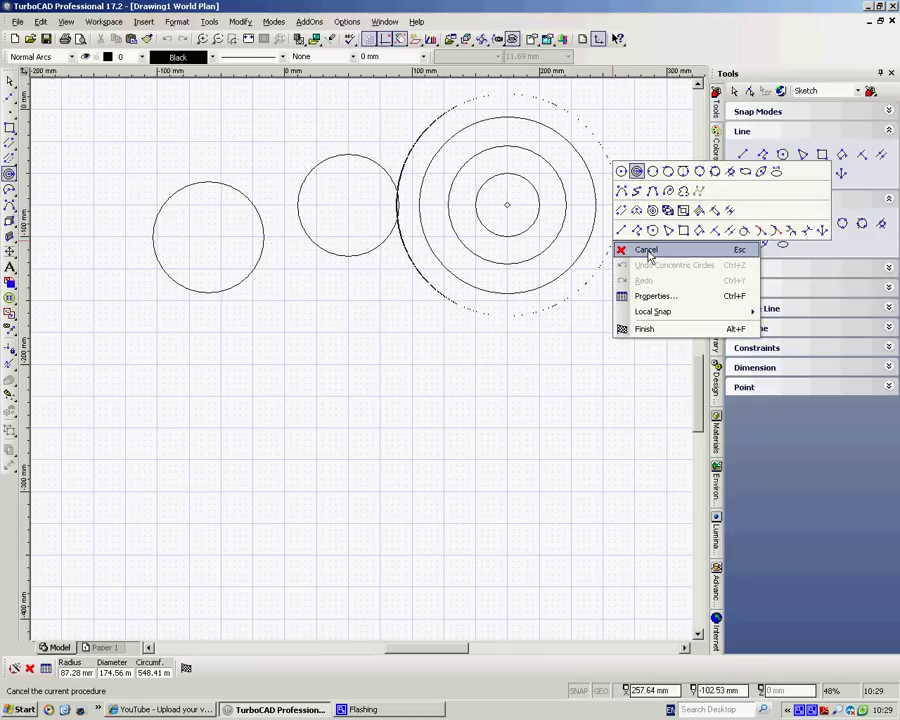
pyautogui.click(647, 251)
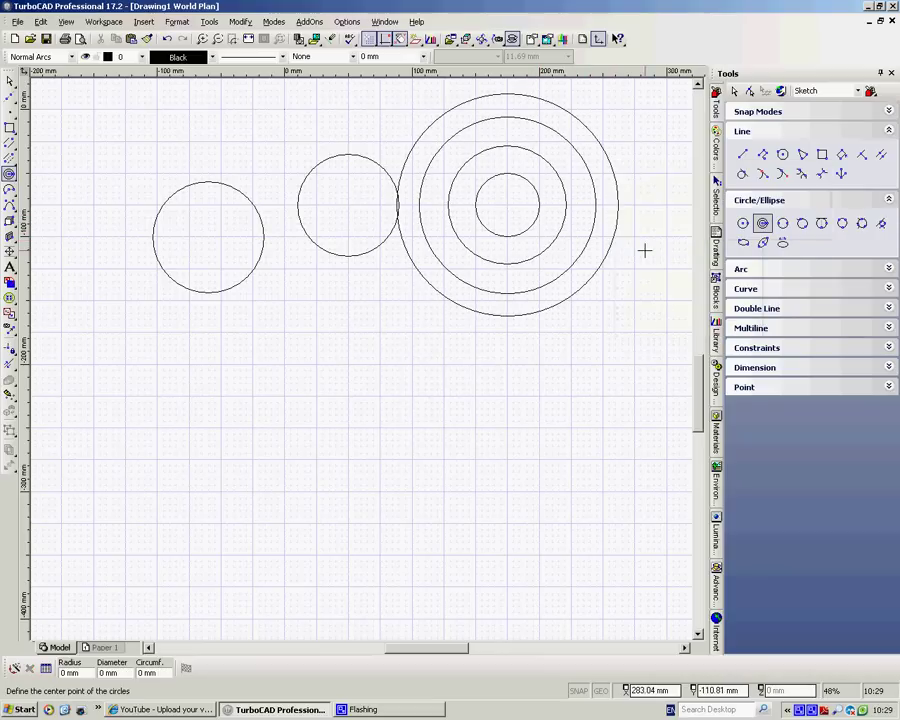
# Add a three-ring concentric group at lower left, entering the radii by keyboard.
pyautogui.click(156, 396)
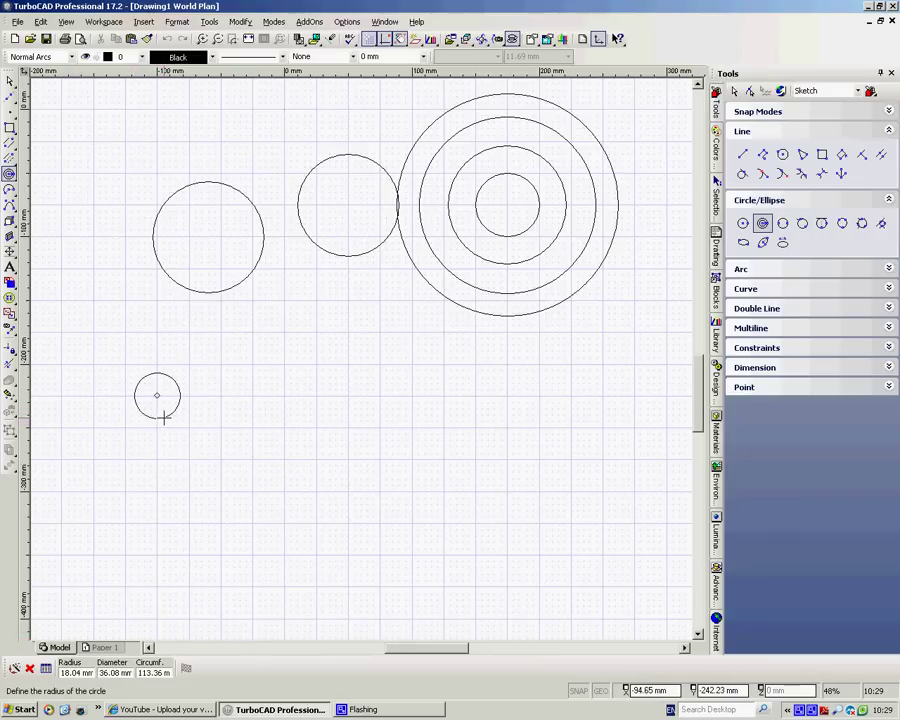
pyautogui.press('Tab')
pyautogui.write('12')
pyautogui.press('BackSpace')
pyautogui.press('BackSpace')
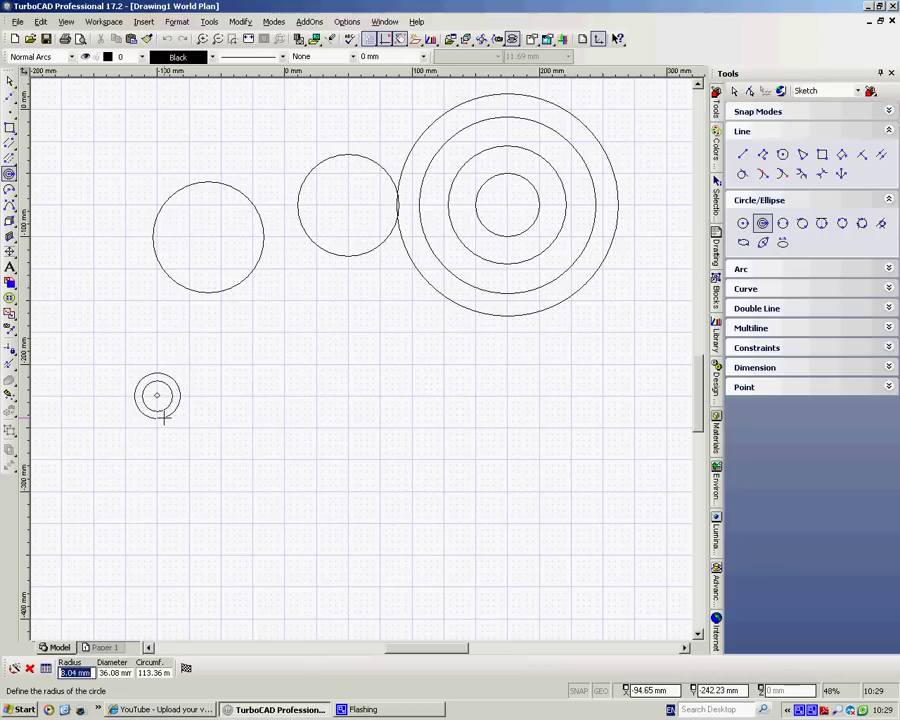
pyautogui.write('1')
pyautogui.press('BackSpace')
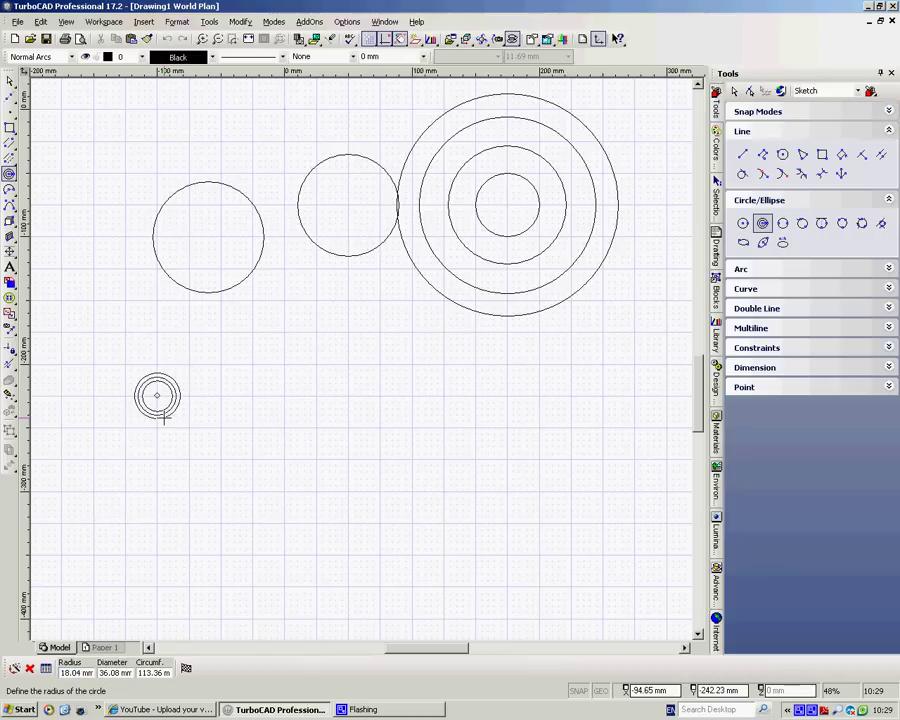
pyautogui.write('20')
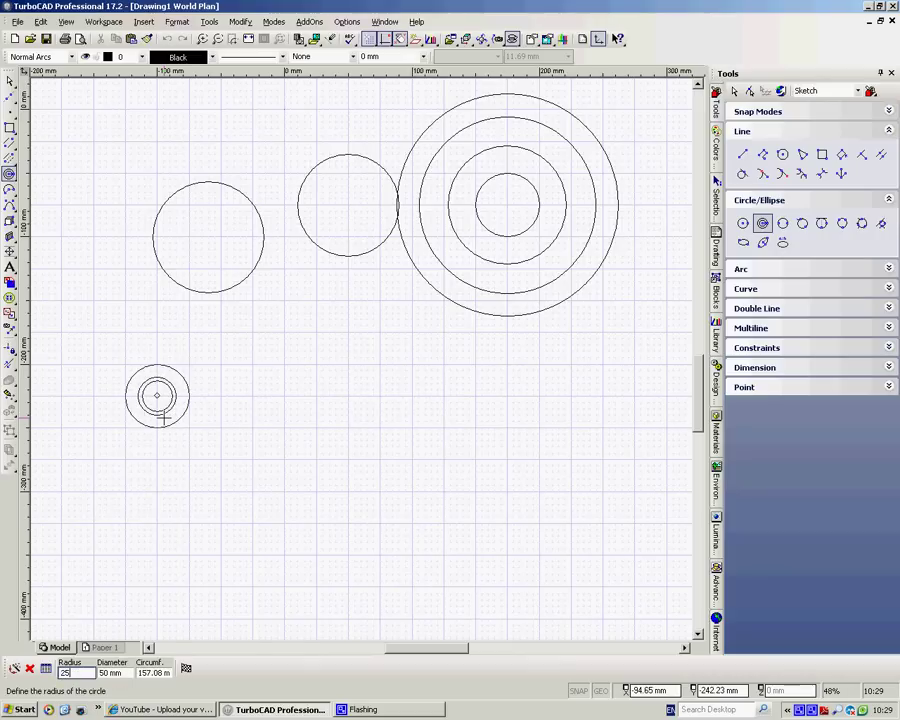
pyautogui.press('BackSpace')
pyautogui.press('BackSpace')
pyautogui.rightClick(178, 454)
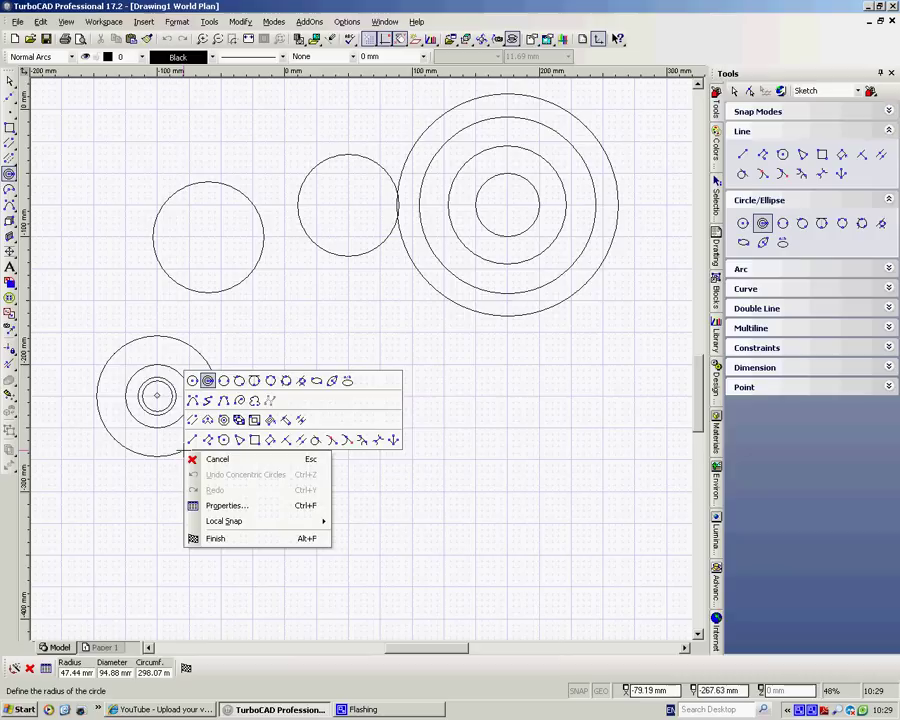
pyautogui.click(195, 459)
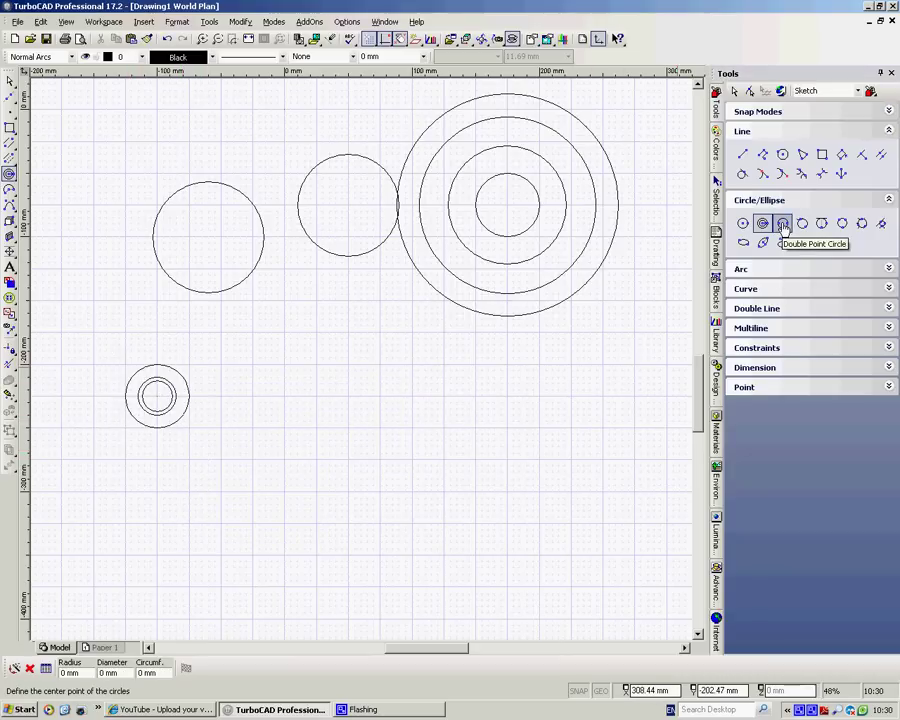
# Draw two long rectangles, one above the other, below the circles.
pyautogui.click(822, 154)
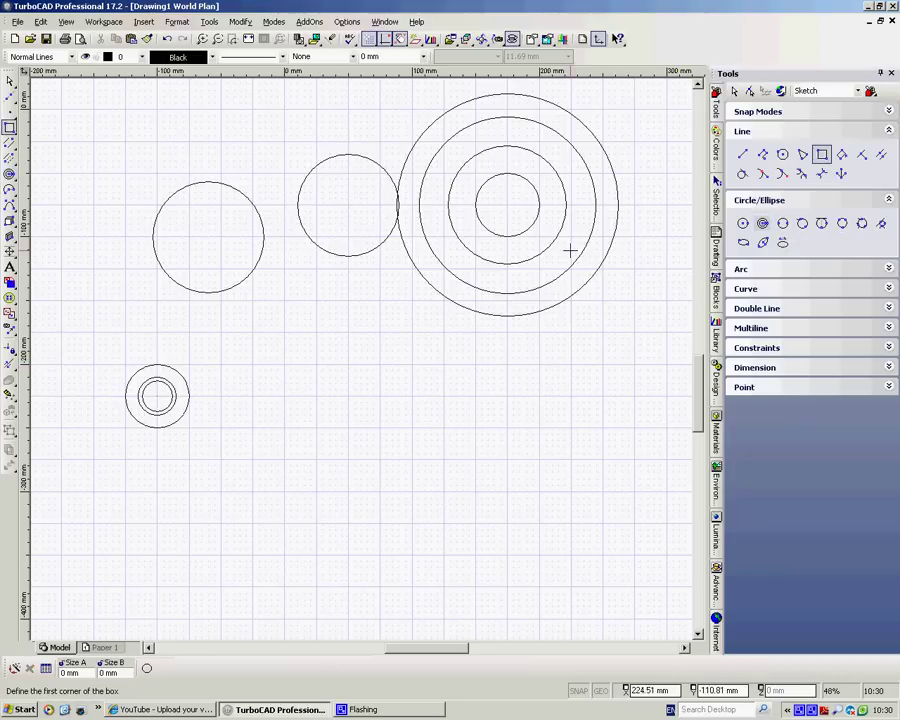
pyautogui.click(263, 353)
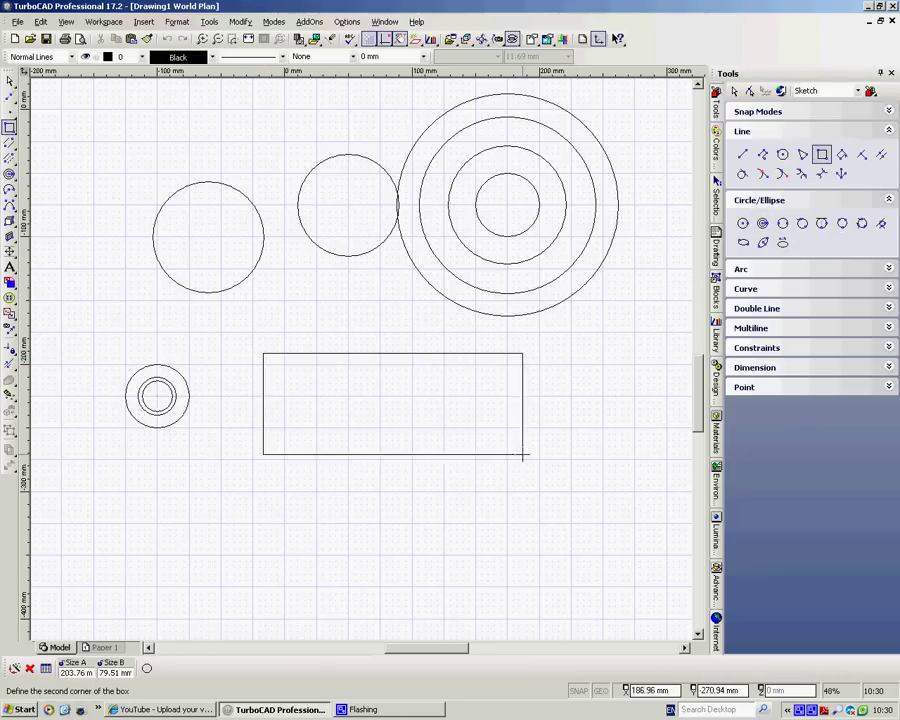
pyautogui.click(613, 427)
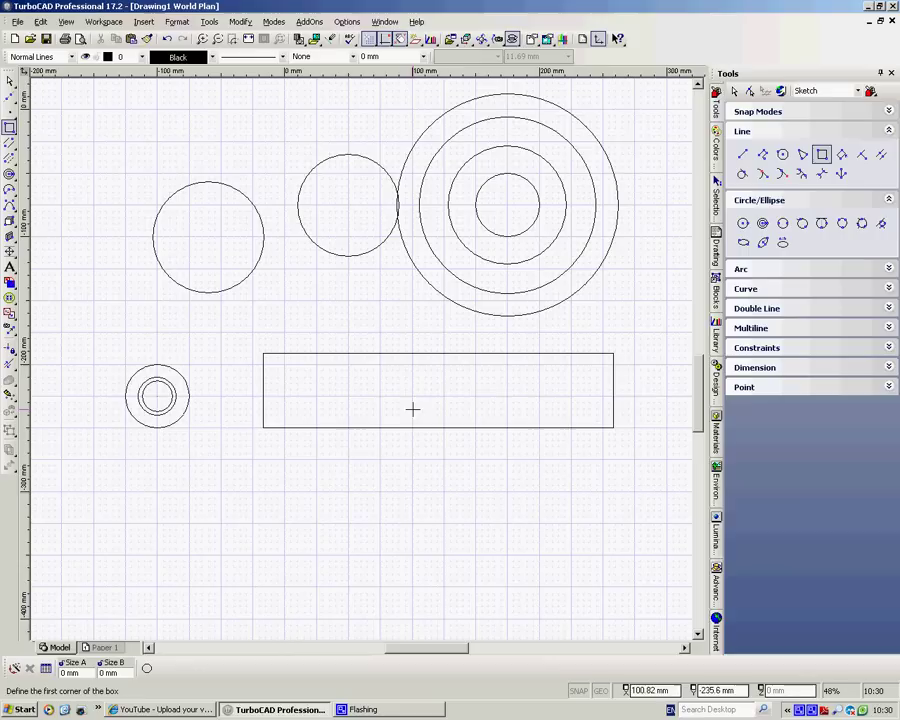
pyautogui.click(270, 452)
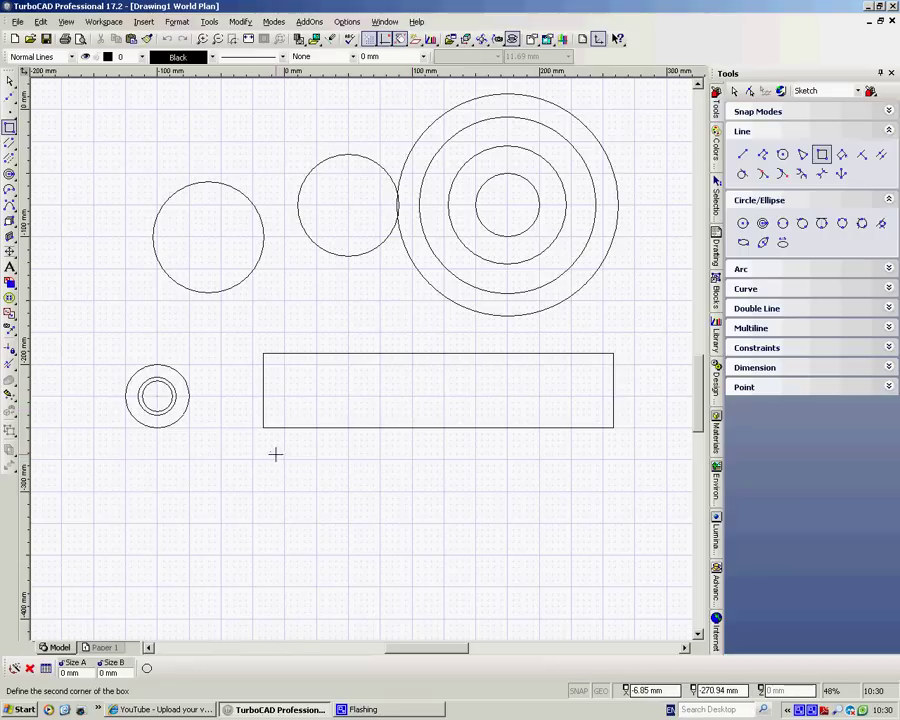
pyautogui.click(613, 505)
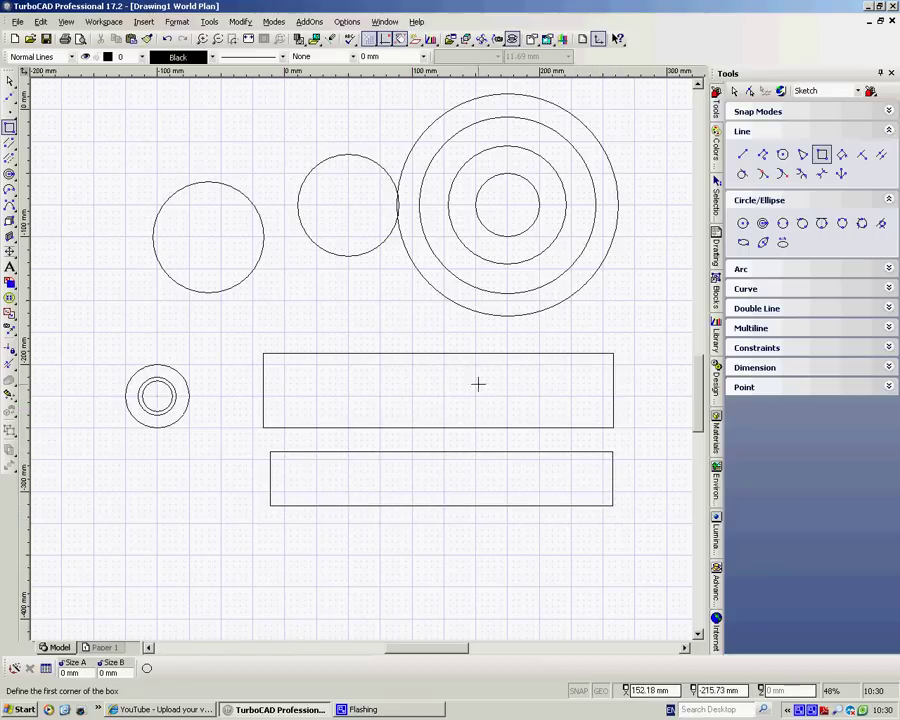
# Centre a small circle in the upper rectangle and delete the larger two-point circle around it.
pyautogui.click(782, 223)
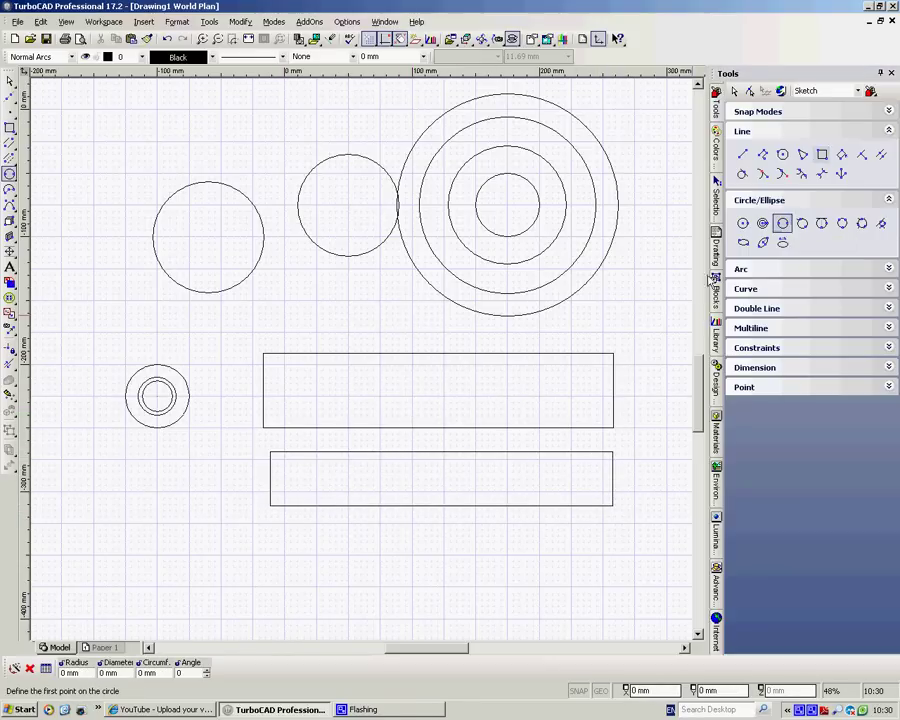
pyautogui.click(427, 354)
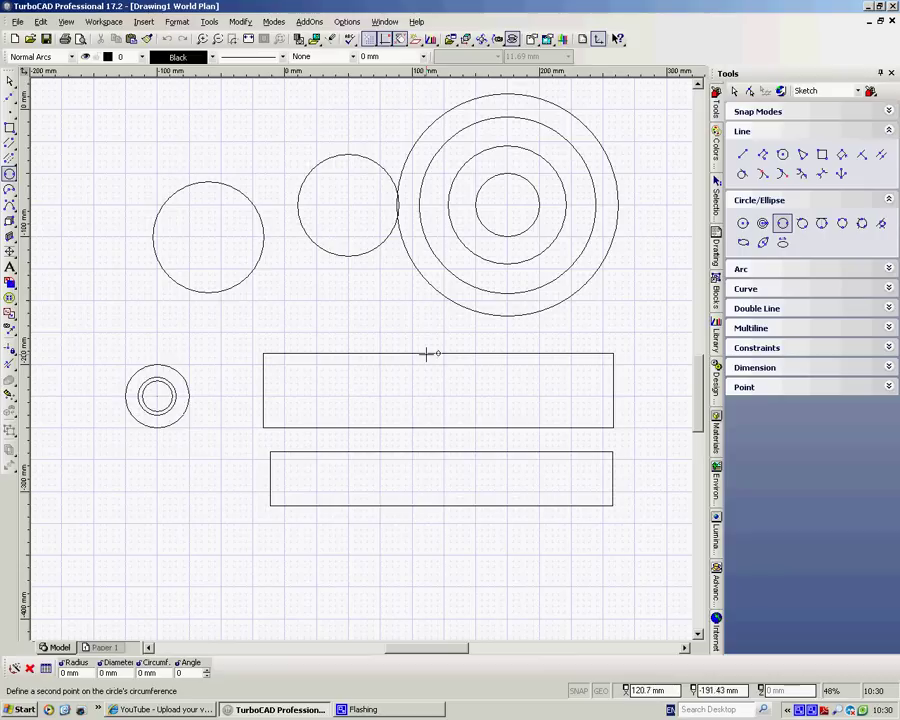
pyautogui.click(433, 428)
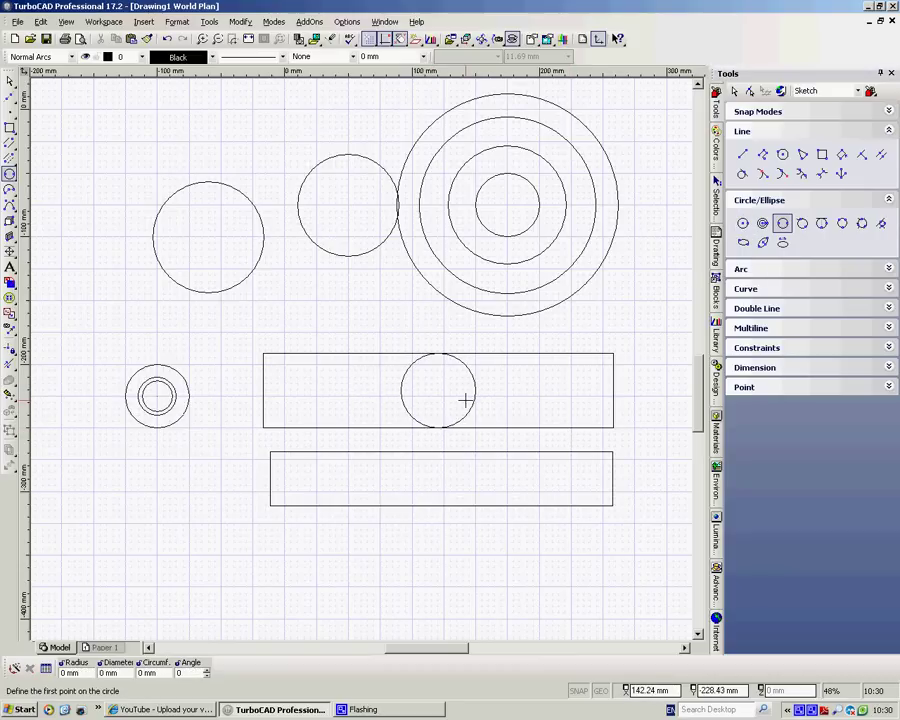
pyautogui.click(743, 224)
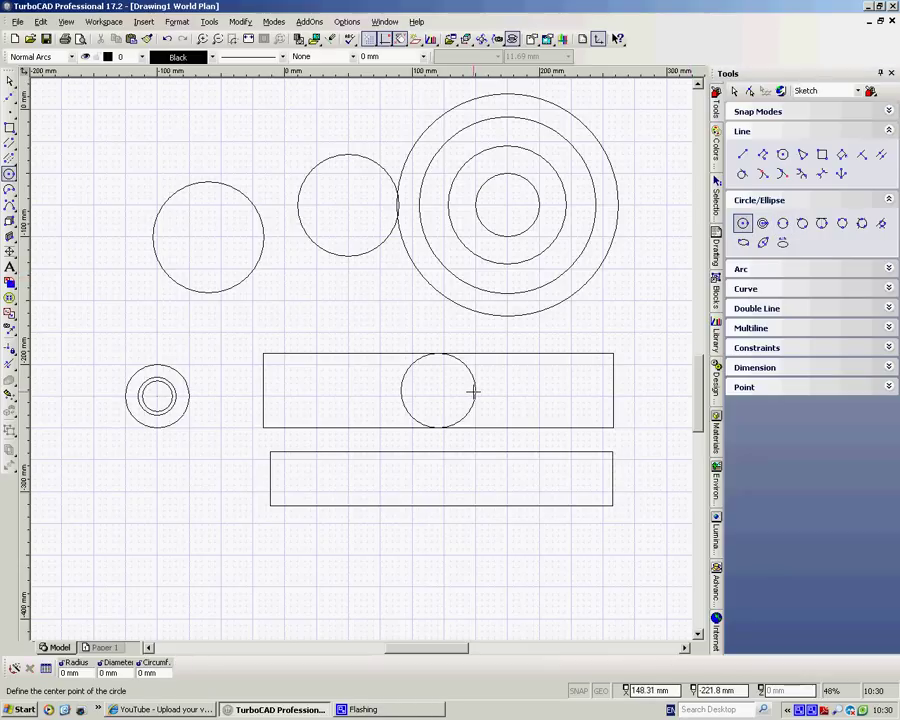
pyautogui.click(438, 390)
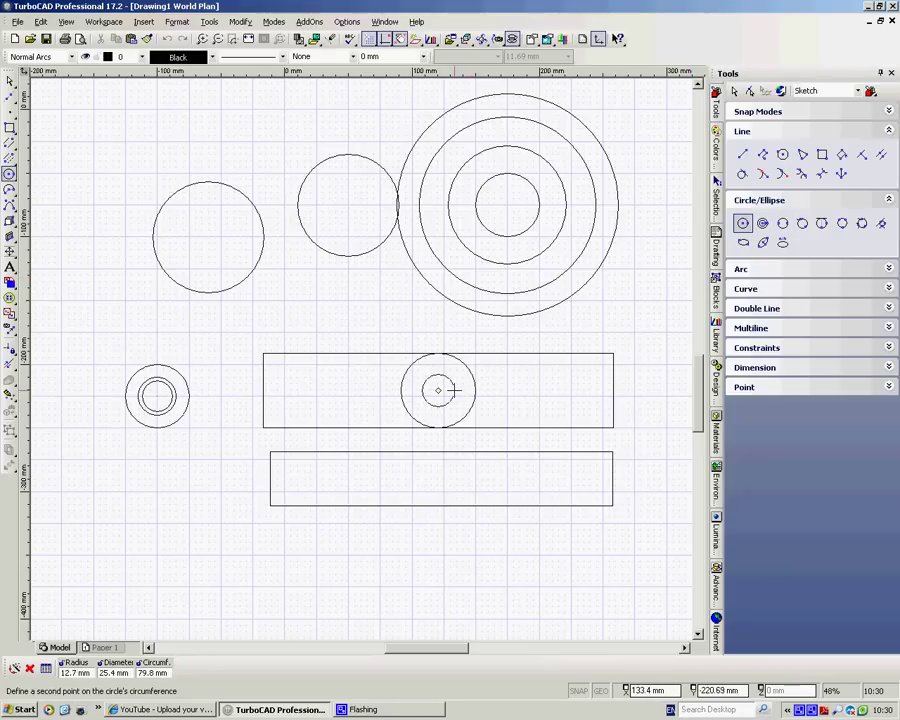
pyautogui.click(454, 390)
pyautogui.press('Escape')
pyautogui.click(475, 386)
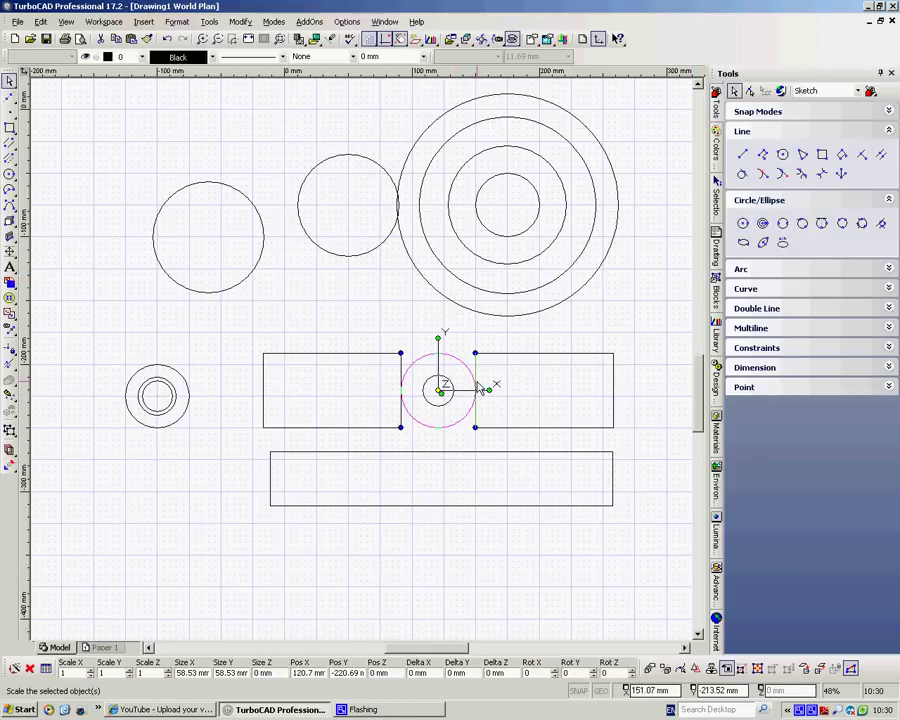
pyautogui.press('Delete')
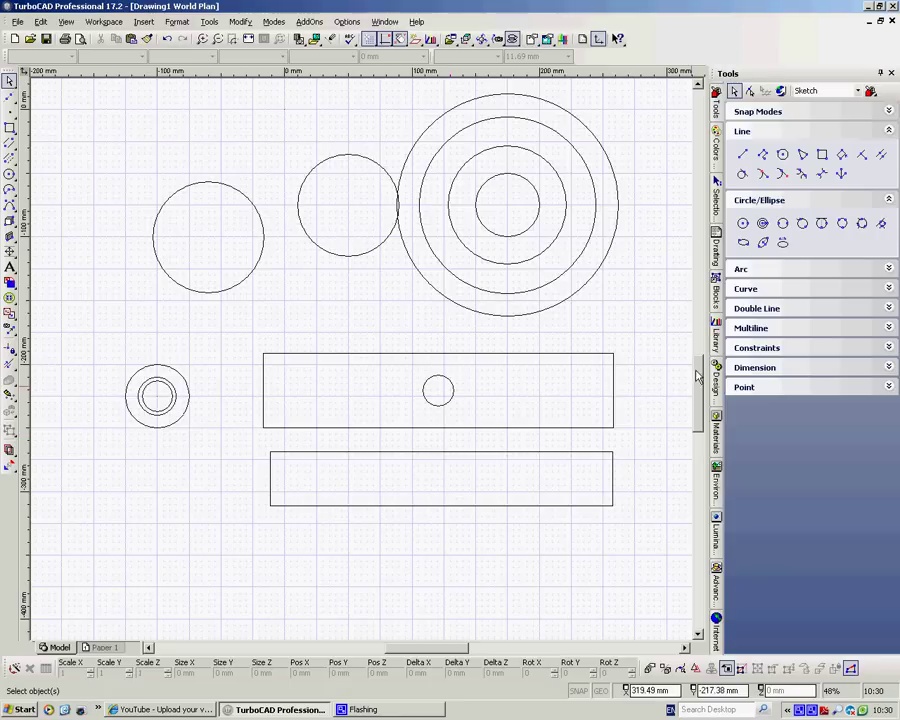
# Draw a small centre-point circle near the middle of the lower rectangle.
pyautogui.click(743, 224)
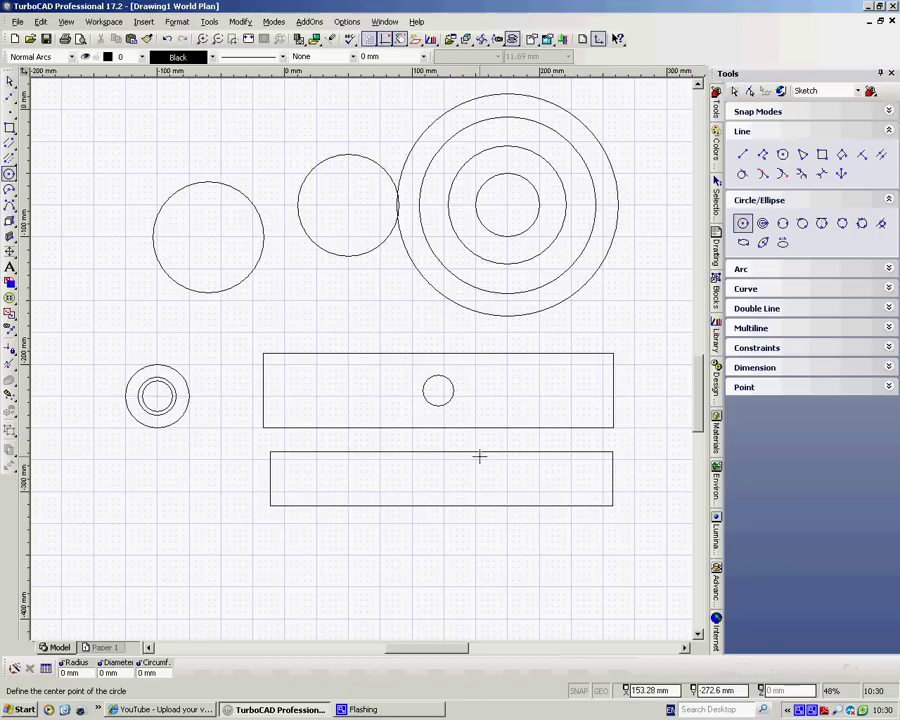
pyautogui.click(441, 478)
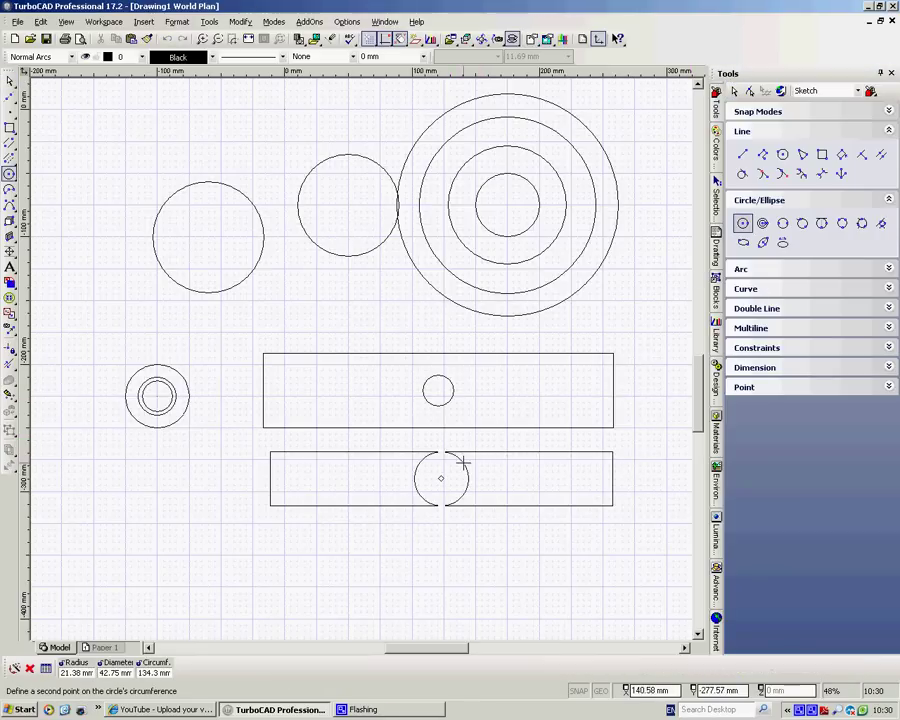
pyautogui.click(452, 477)
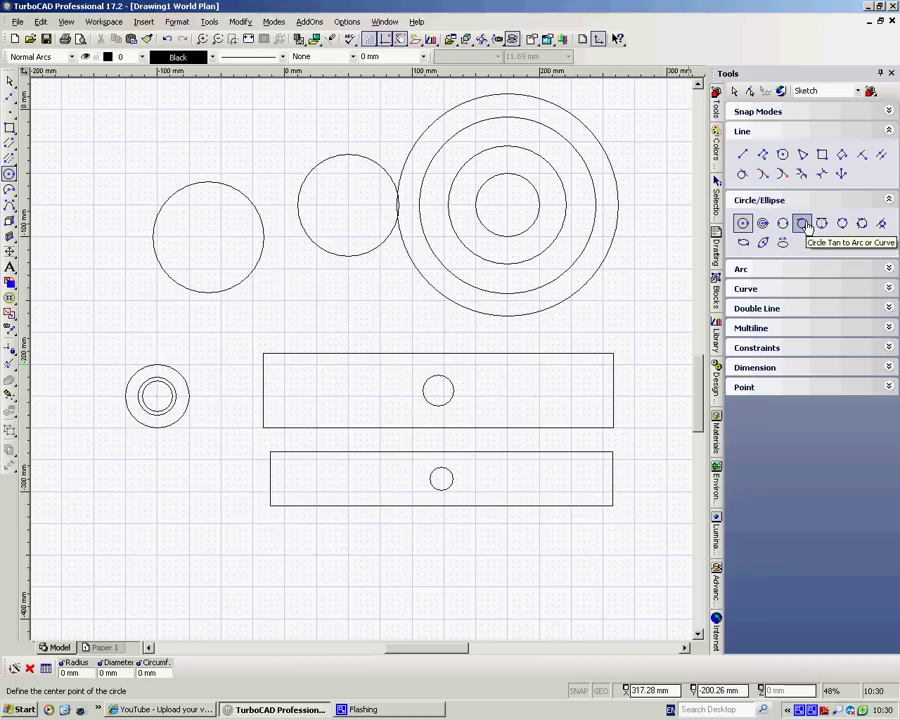
# Draw a small circle tangent to the large left circle at its top-right.
pyautogui.click(804, 224)
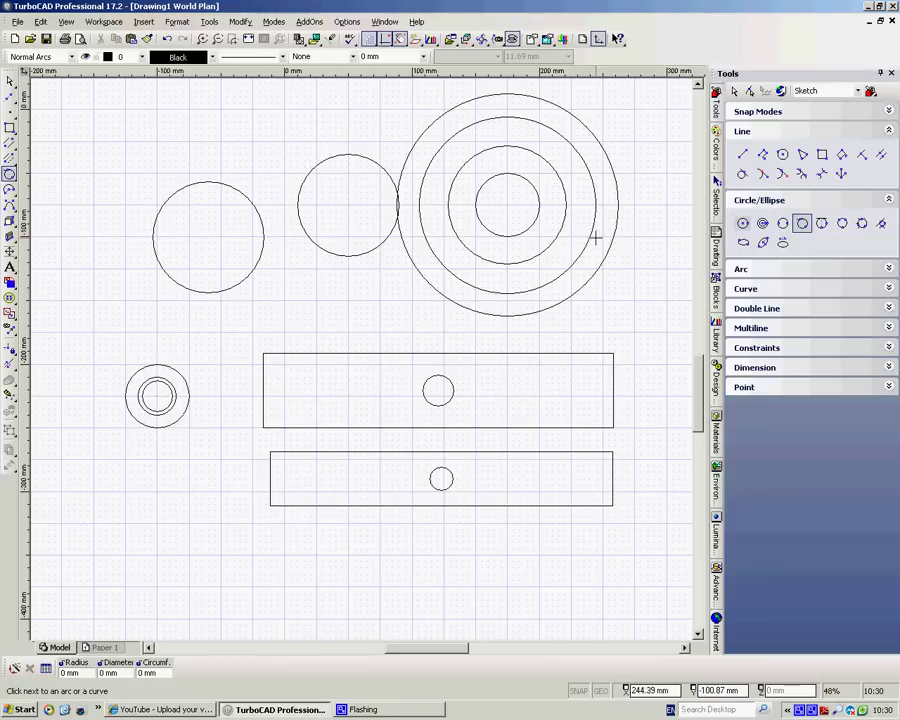
pyautogui.click(181, 186)
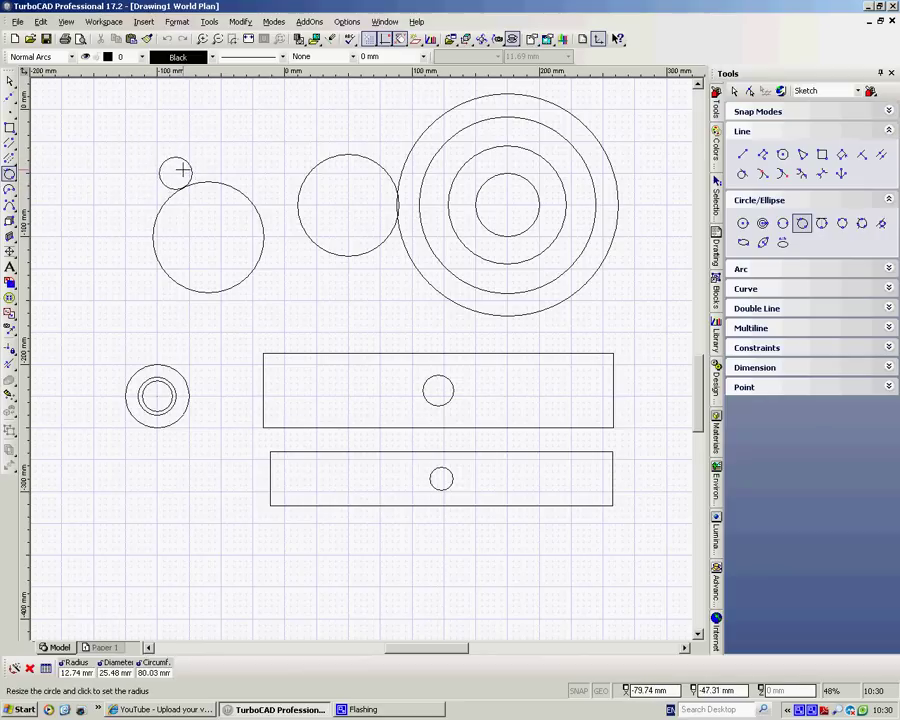
pyautogui.click(183, 170)
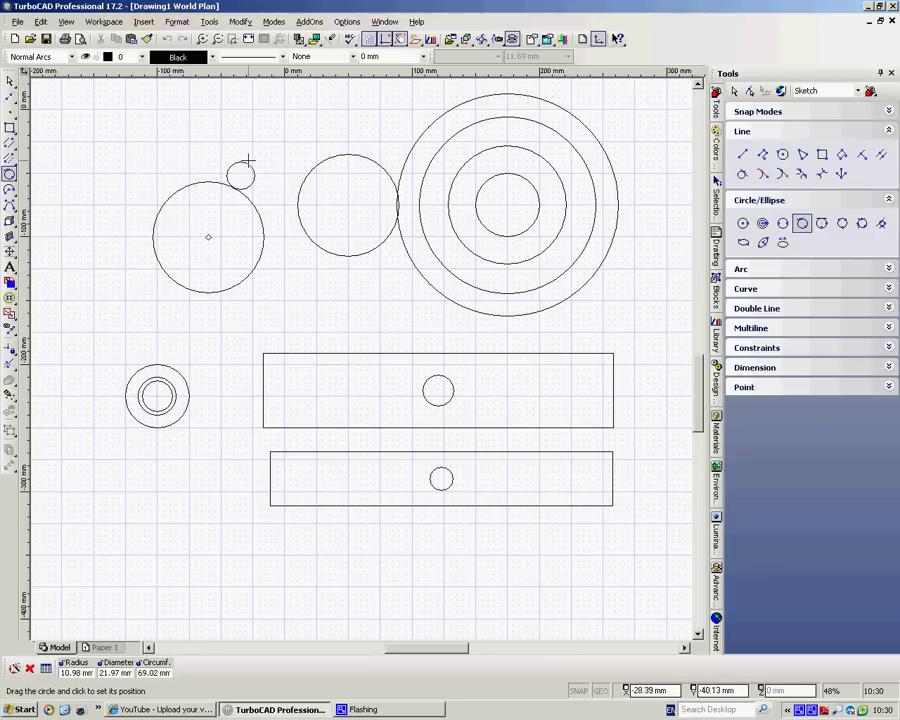
pyautogui.click(246, 164)
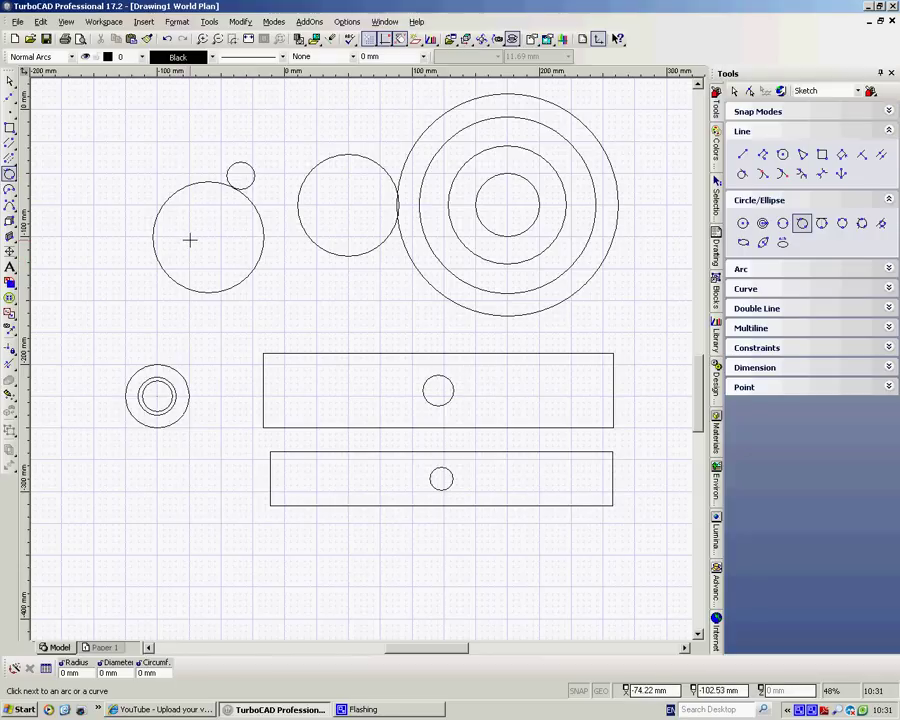
# Draw an 11.04 mm radius circle tangent to the upper rectangle's top edge, toward its left.
pyautogui.click(824, 224)
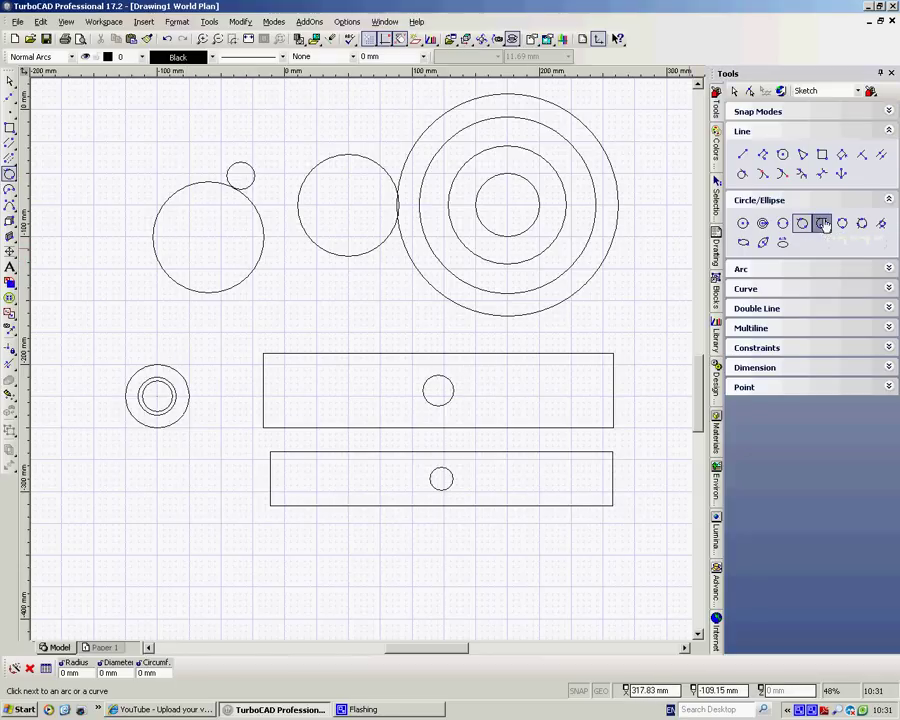
pyautogui.click(558, 352)
pyautogui.click(562, 340)
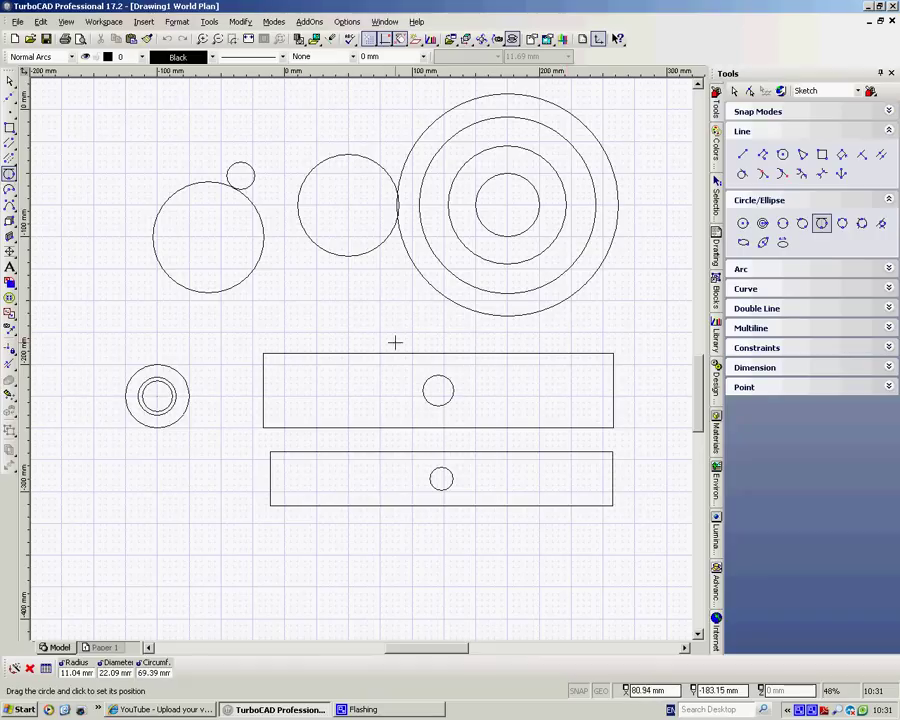
pyautogui.click(308, 340)
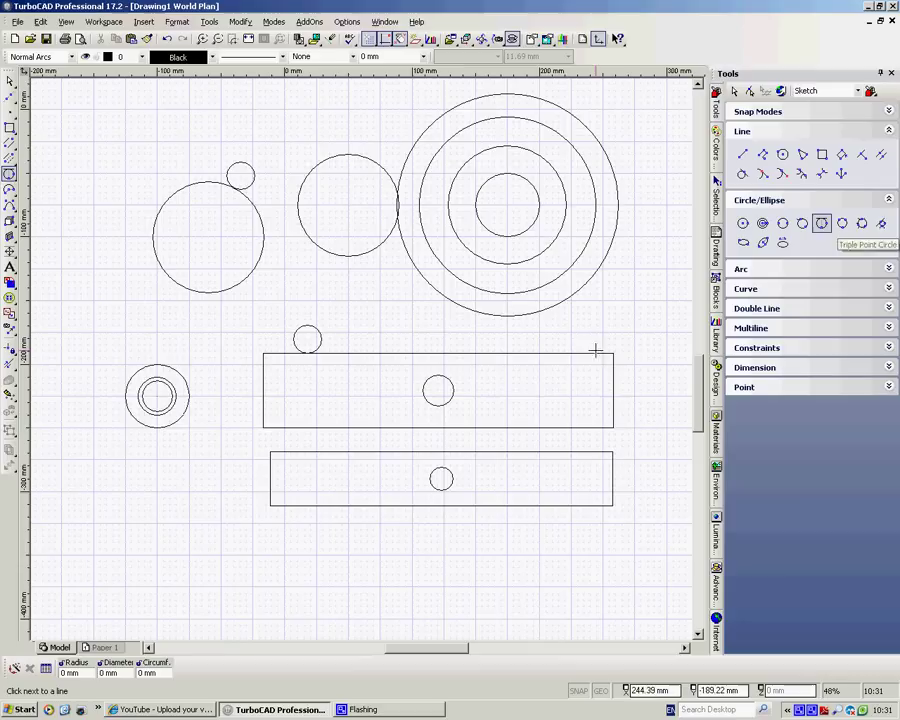
pyautogui.scroll(-2, 316, 344)
pyautogui.scroll(4, 360, 355)
pyautogui.scroll(-1, 360, 355)
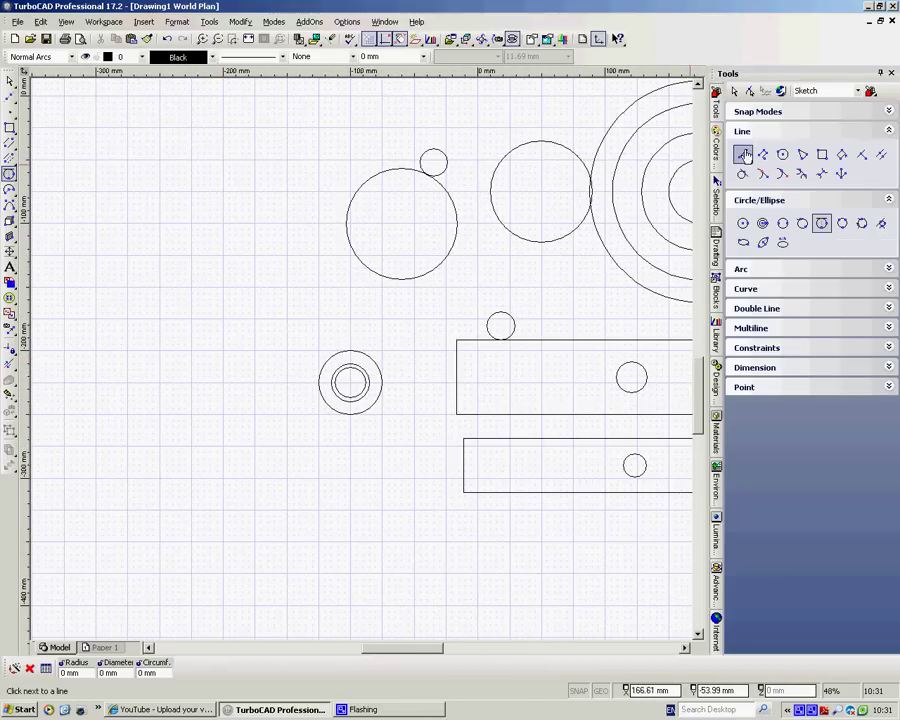
# Draw two short diagonal lines at upper left and a vertical line below them.
pyautogui.press('l')
pyautogui.click(109, 157)
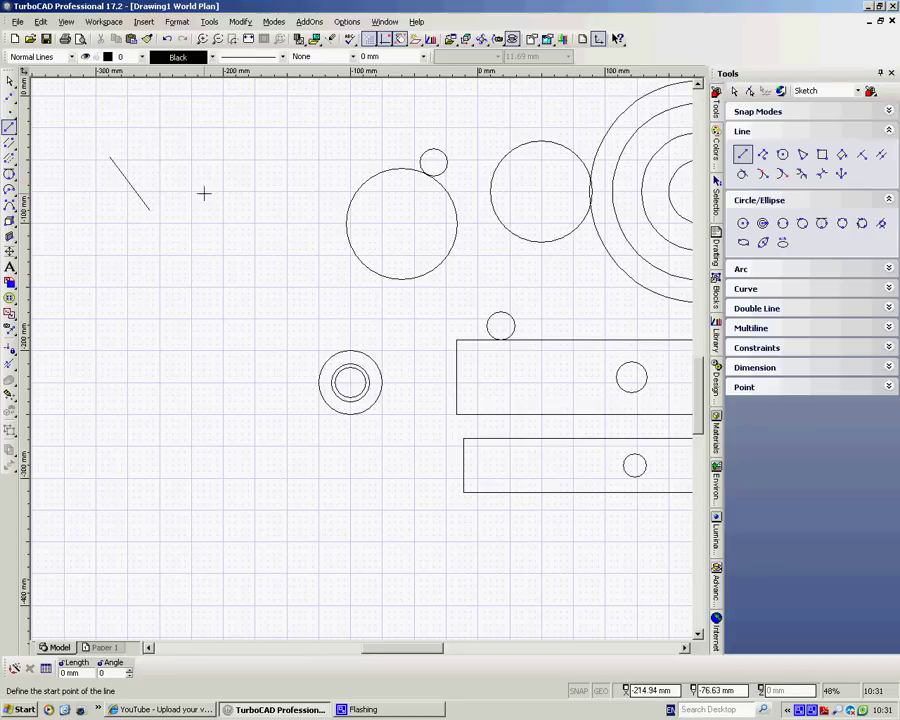
pyautogui.click(336, 157)
pyautogui.click(281, 205)
pyautogui.click(202, 410)
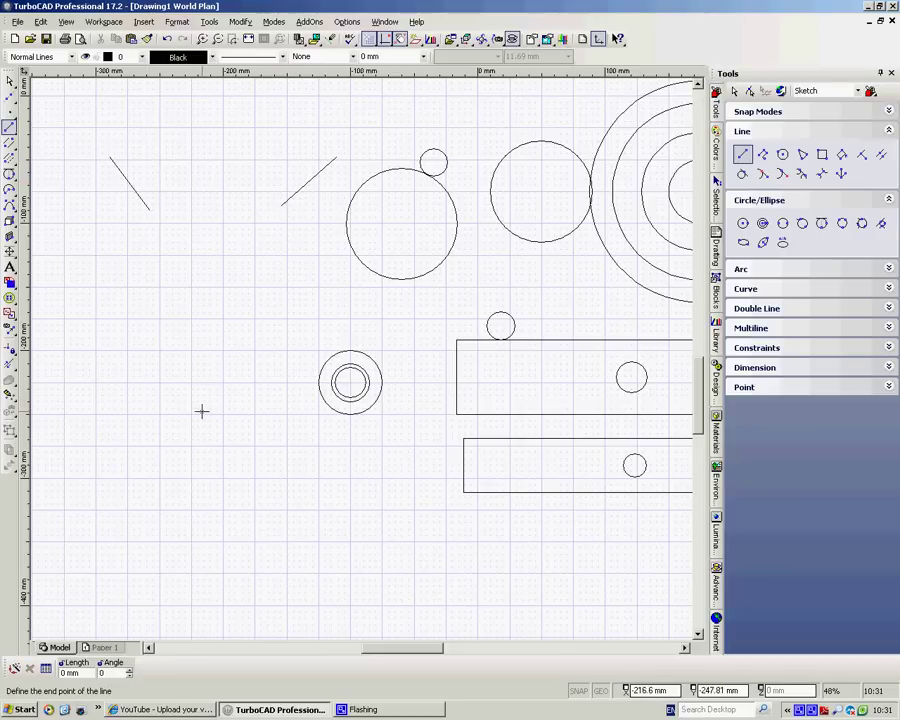
pyautogui.click(206, 332)
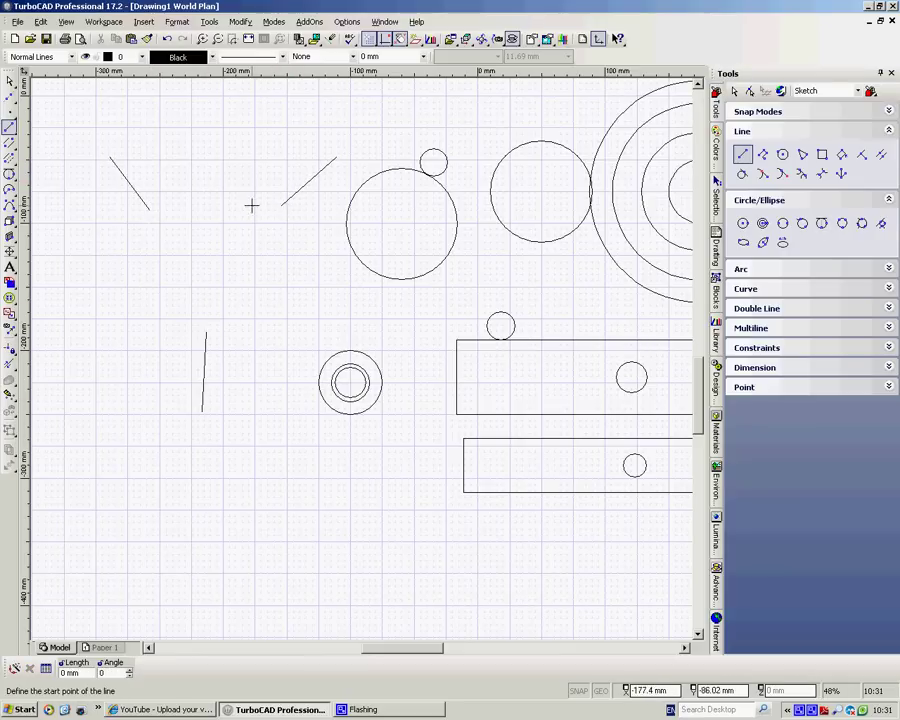
# Draw a three-point circle through both diagonals' ends and the vertical line's top.
pyautogui.click(841, 225)
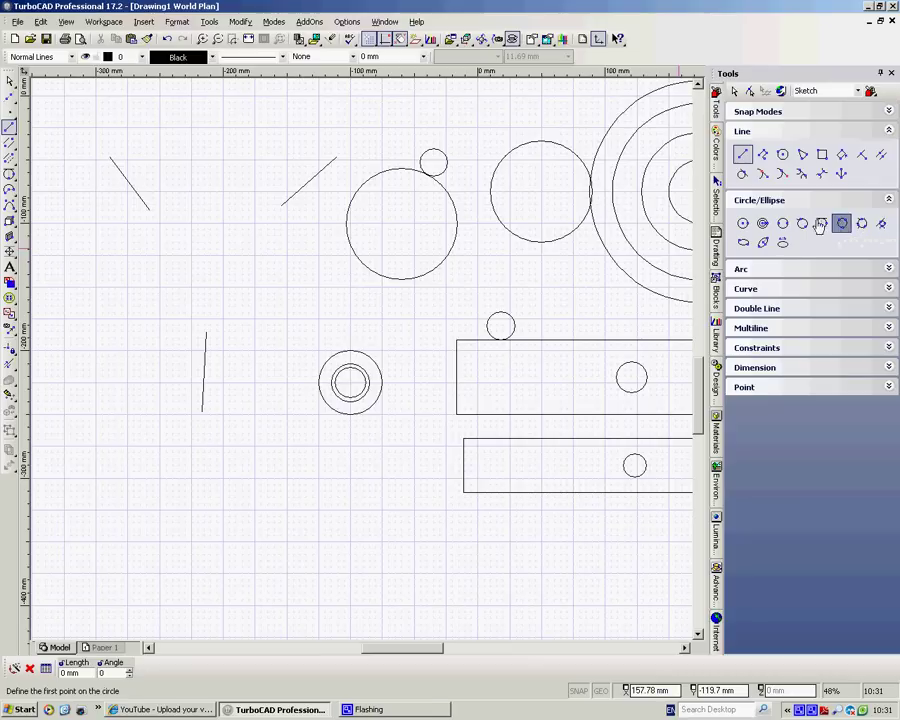
pyautogui.click(149, 212)
pyautogui.click(282, 204)
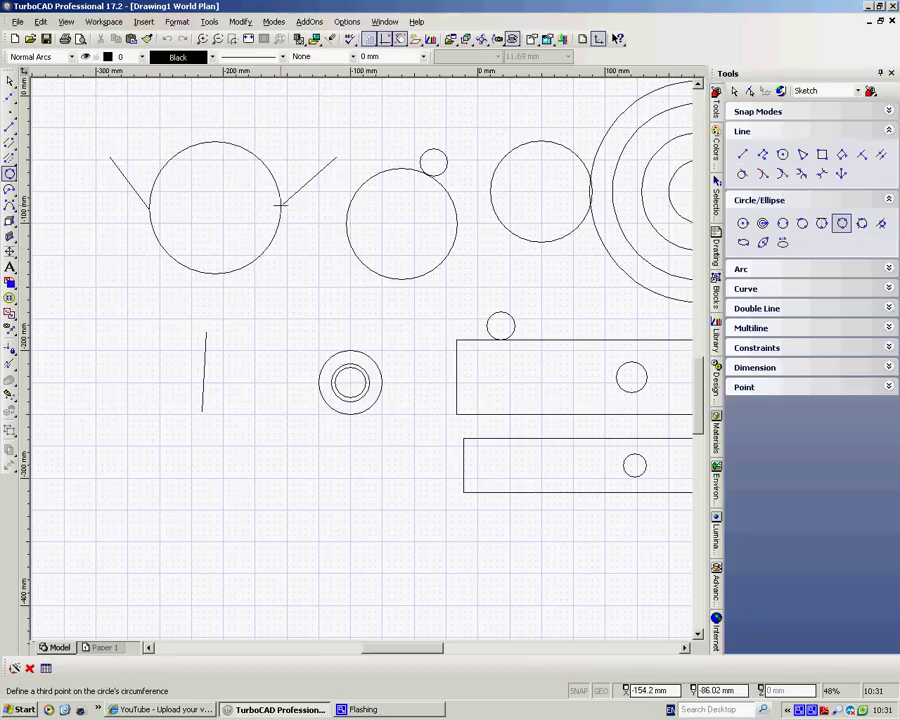
pyautogui.click(205, 332)
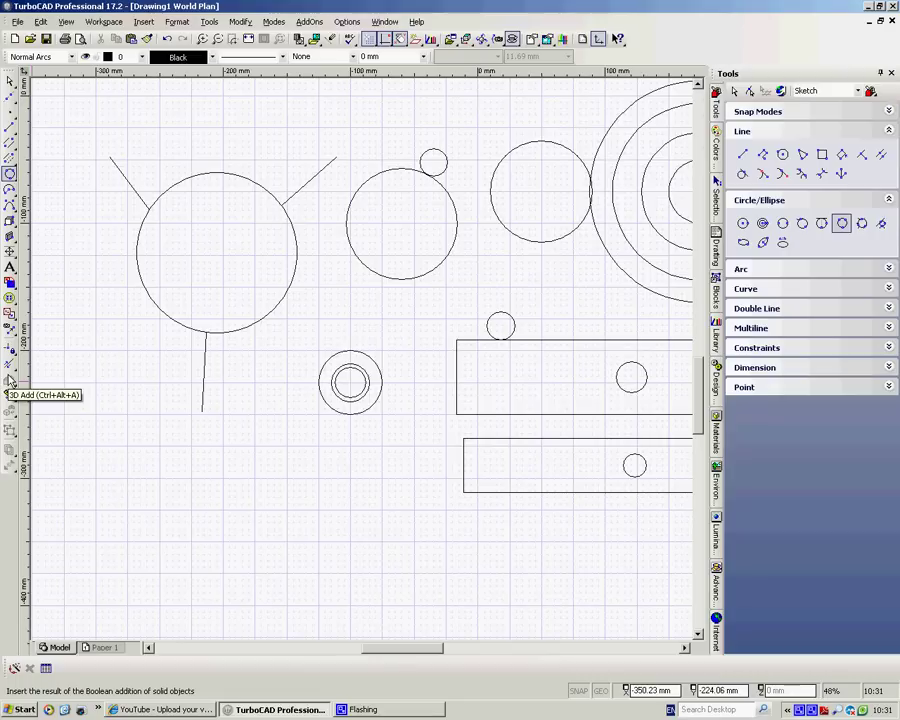
# Draw a circle tangent to the big three-point circle, outer concentric ring and upper middle circle.
pyautogui.click(862, 224)
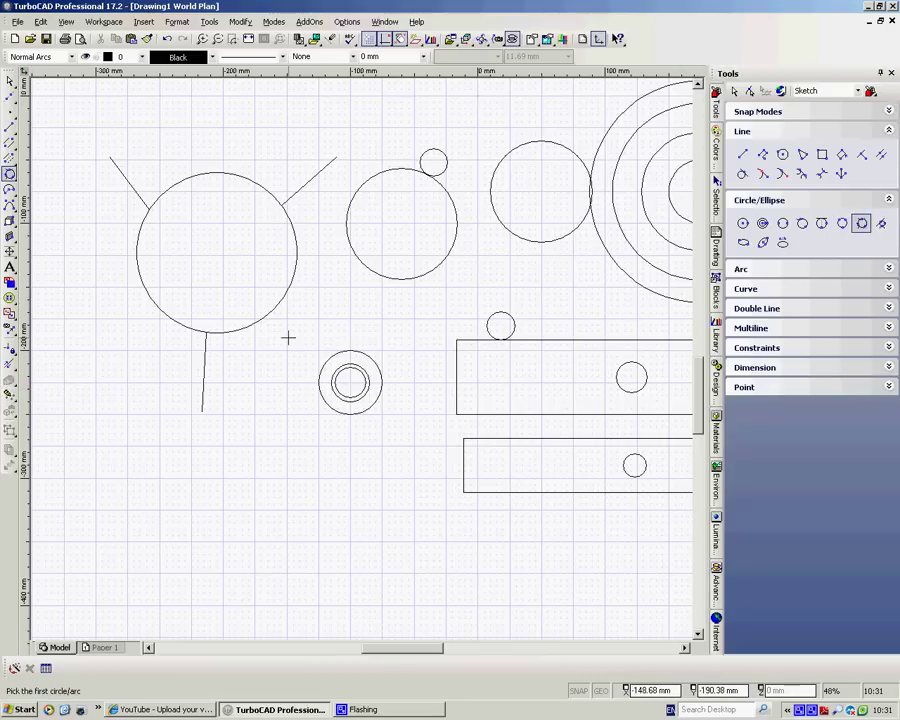
pyautogui.click(287, 289)
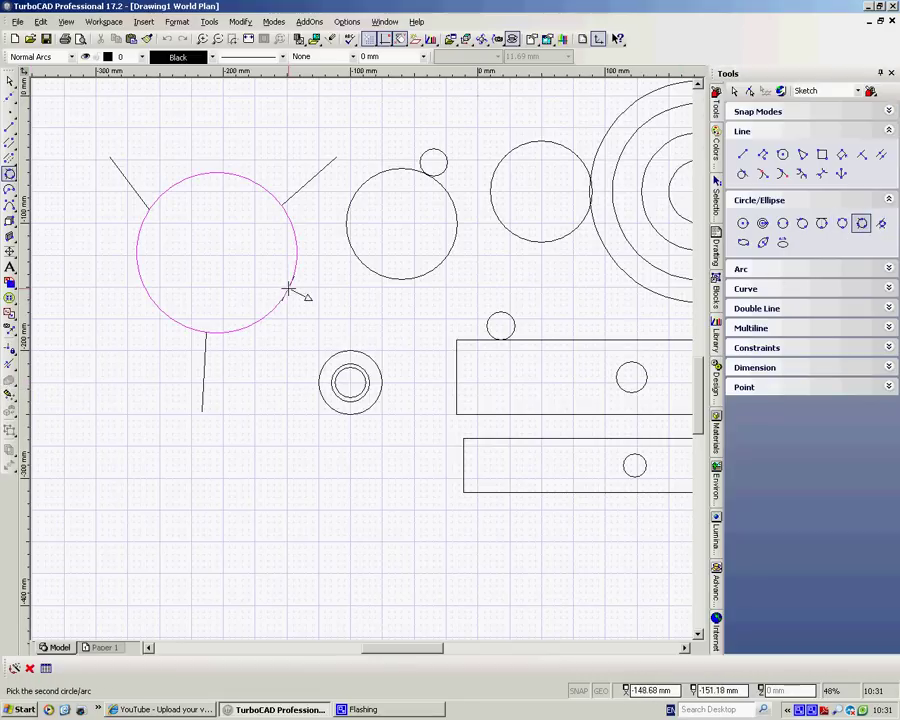
pyautogui.click(339, 351)
pyautogui.click(374, 271)
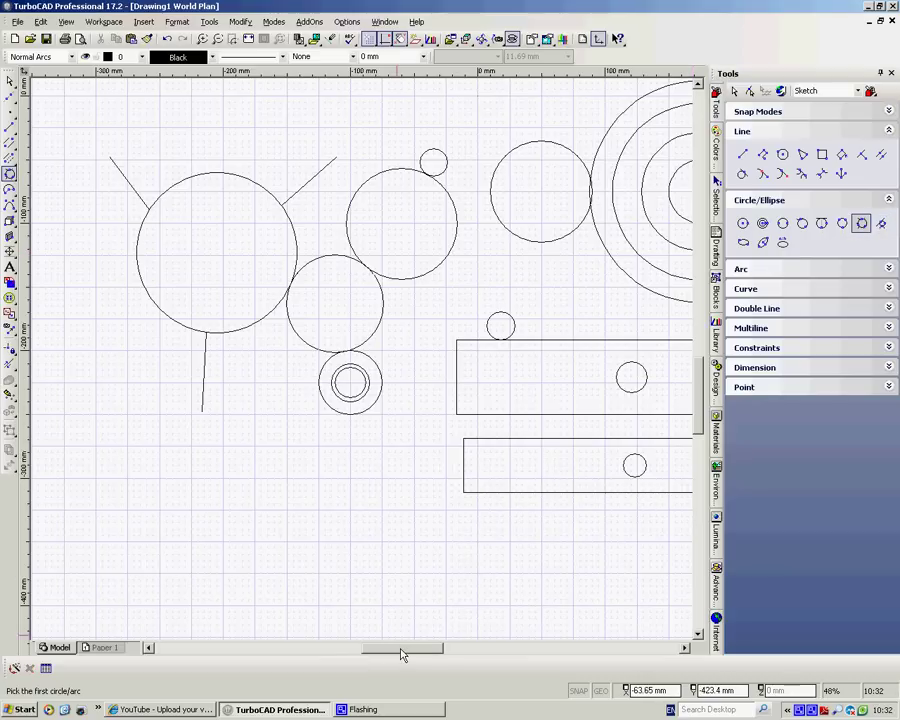
# Bring the two-post gate outline into view and pick the Circle Tan to entities tool.
pyautogui.moveTo(402, 649); pyautogui.dragTo(483, 659)
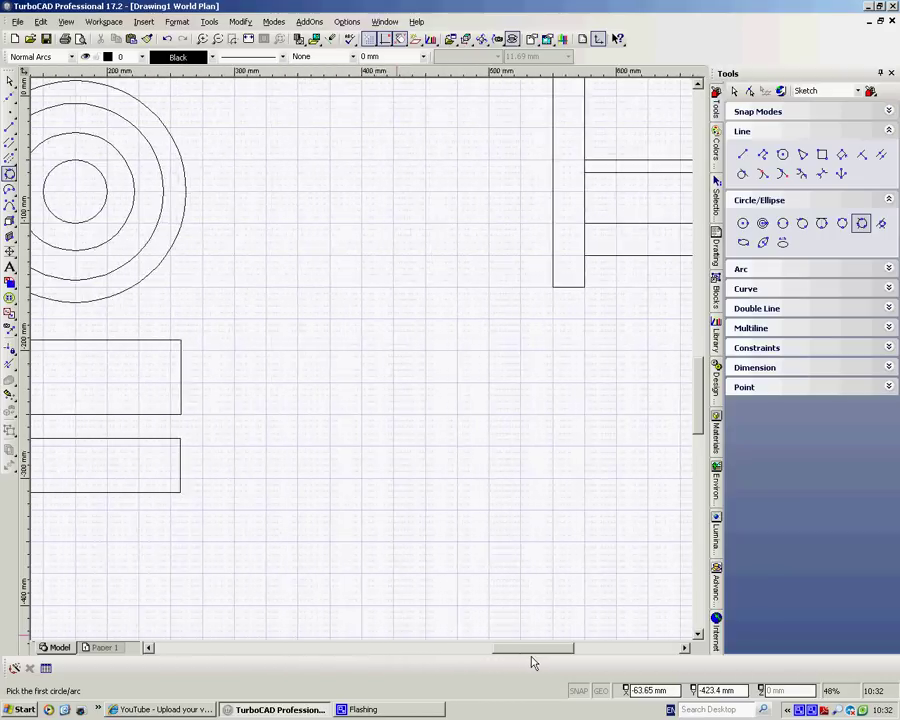
pyautogui.moveTo(533, 663); pyautogui.dragTo(582, 658)
pyautogui.scroll(1, 339, 357)
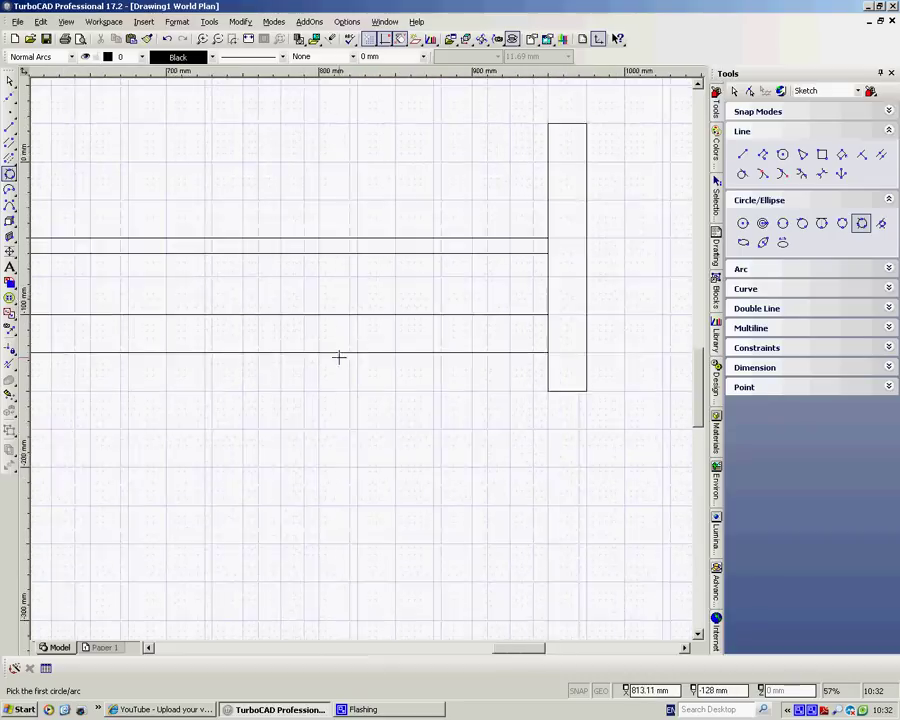
pyautogui.scroll(-3, 339, 357)
pyautogui.scroll(1, 378, 366)
pyautogui.scroll(-1, 390, 368)
pyautogui.scroll(1, 361, 363)
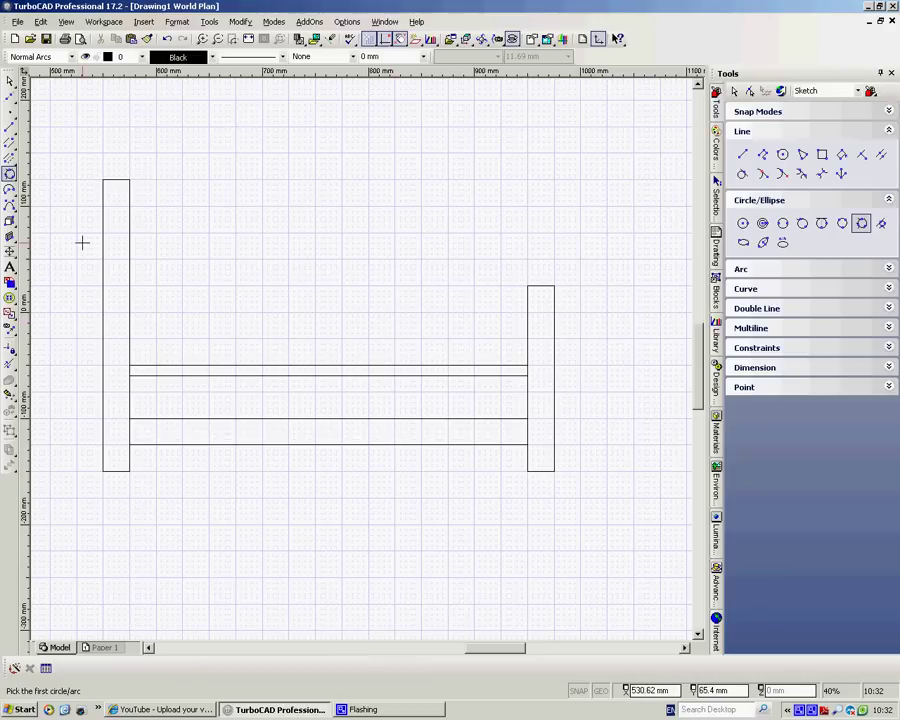
pyautogui.scroll(-3, 362, 360)
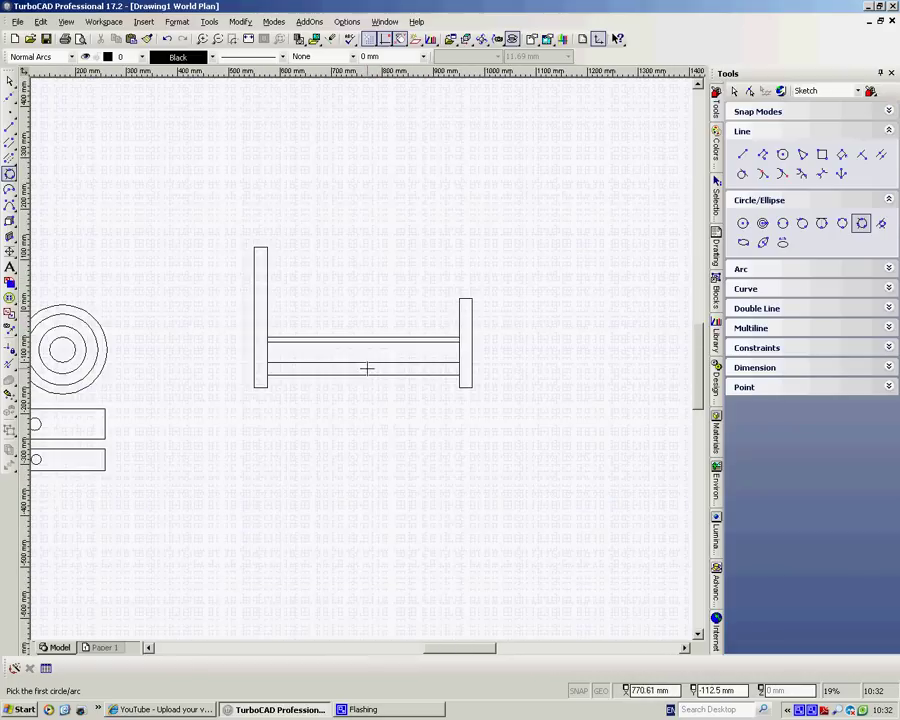
pyautogui.scroll(1, 362, 358)
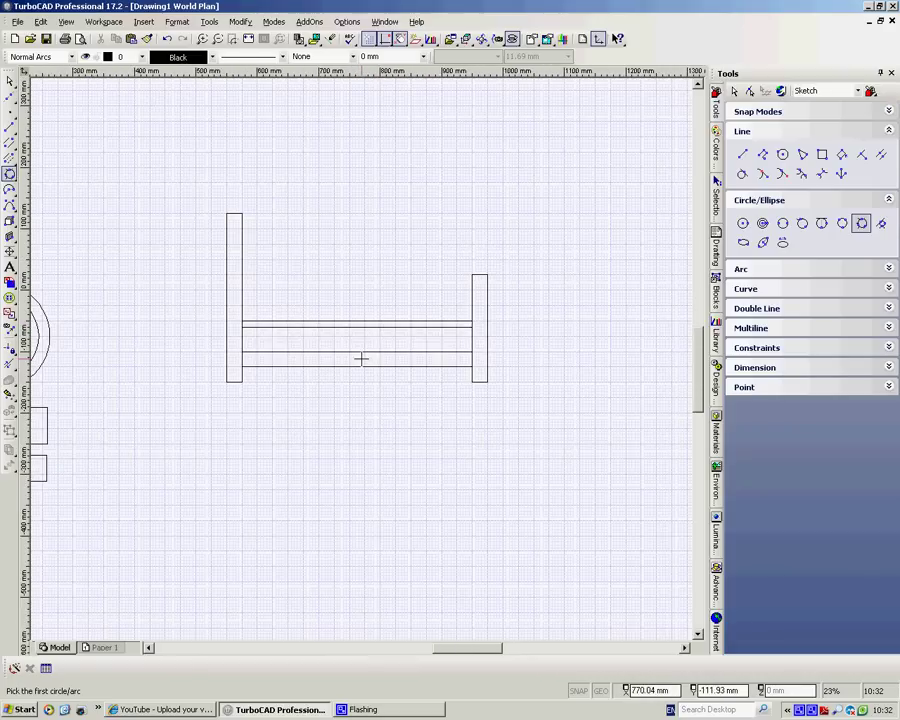
pyautogui.click(882, 228)
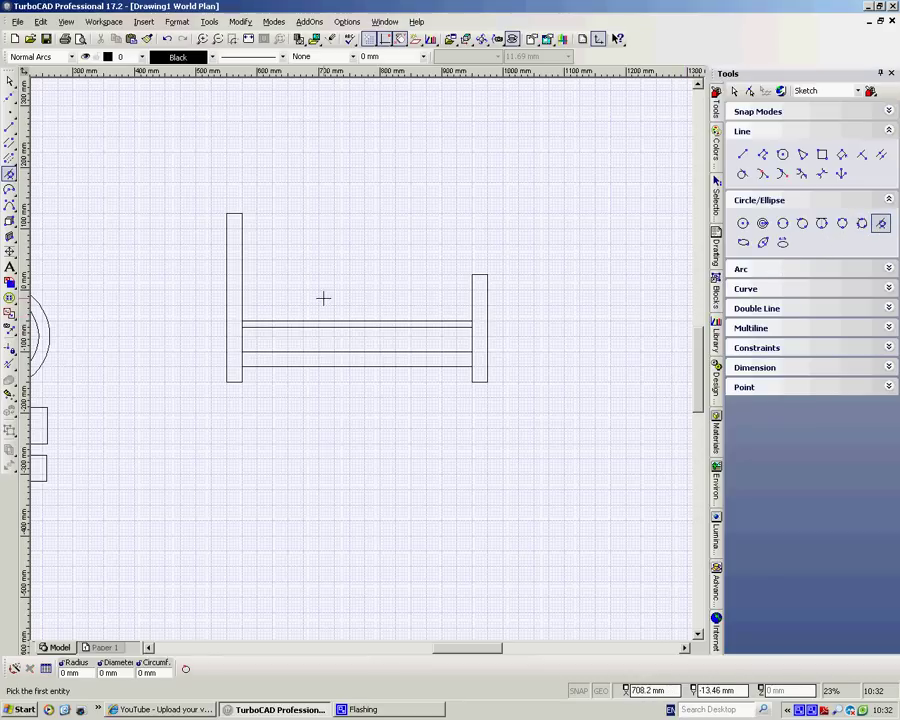
# Draw a two-point circle from just below the left post's top to a point far below.
pyautogui.click(783, 225)
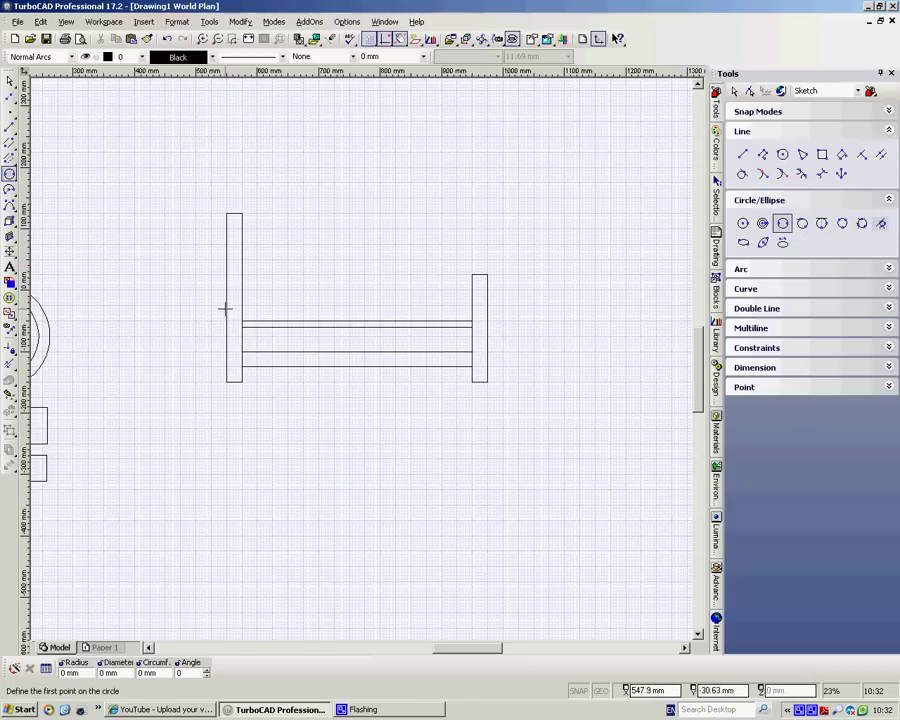
pyautogui.click(241, 229)
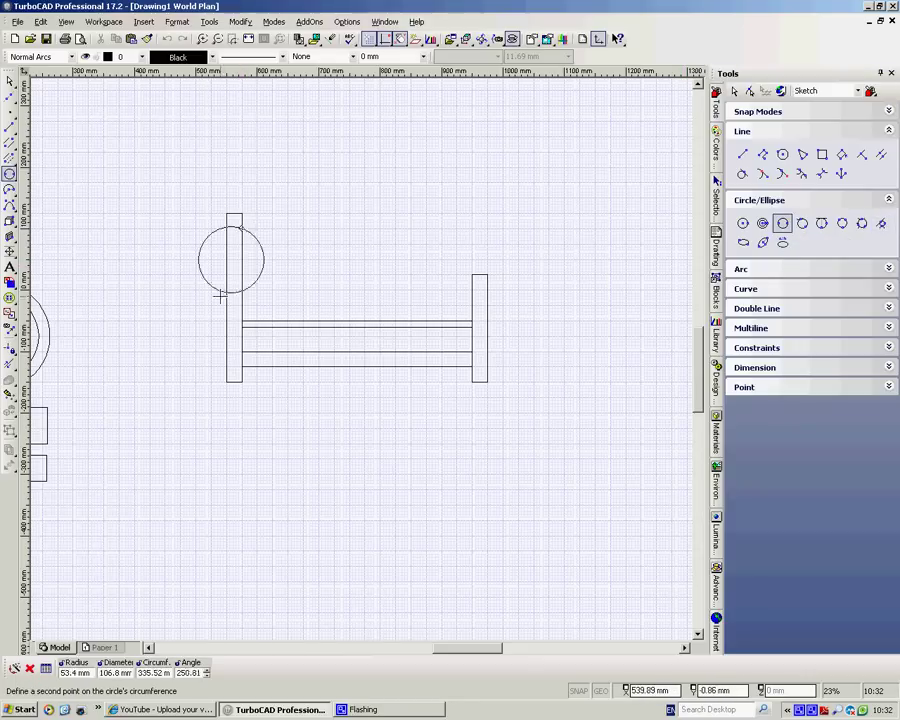
pyautogui.click(241, 598)
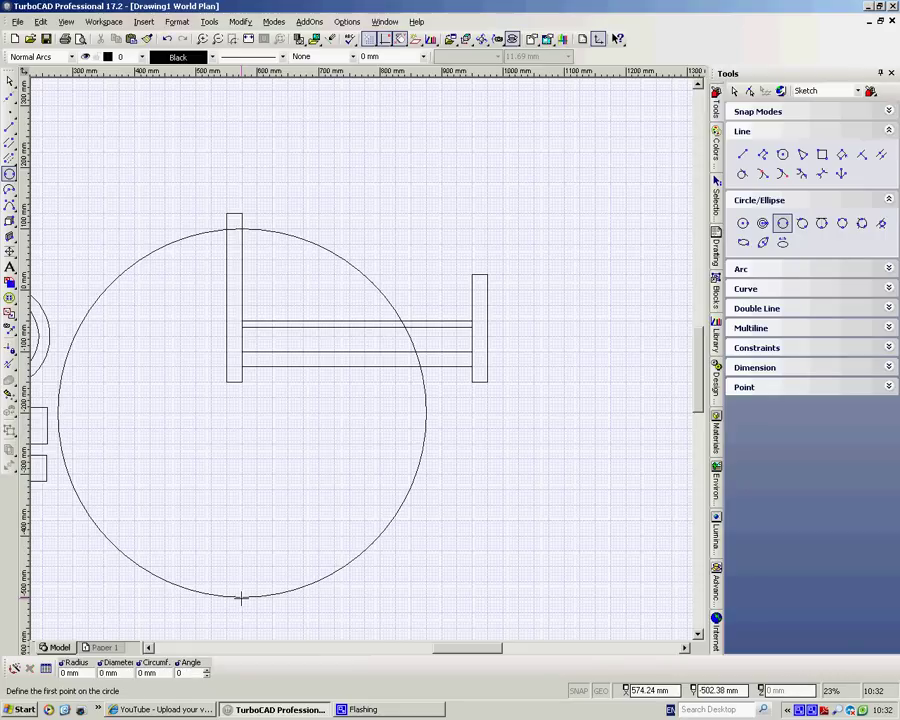
# Draw a circle tangent to the large circle and passing through the right post's top.
pyautogui.click(881, 226)
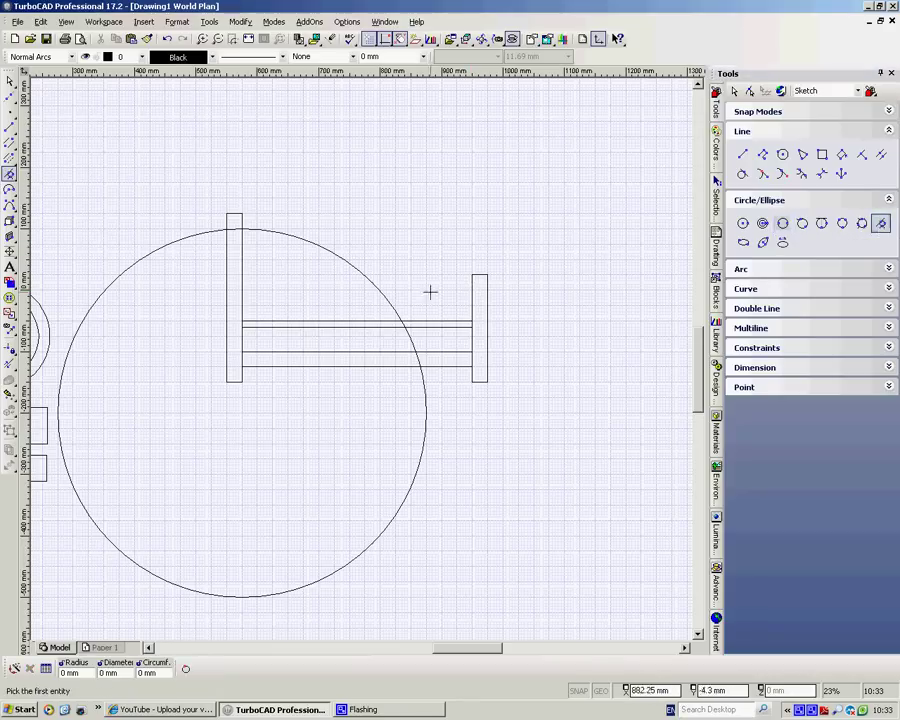
pyautogui.click(335, 255)
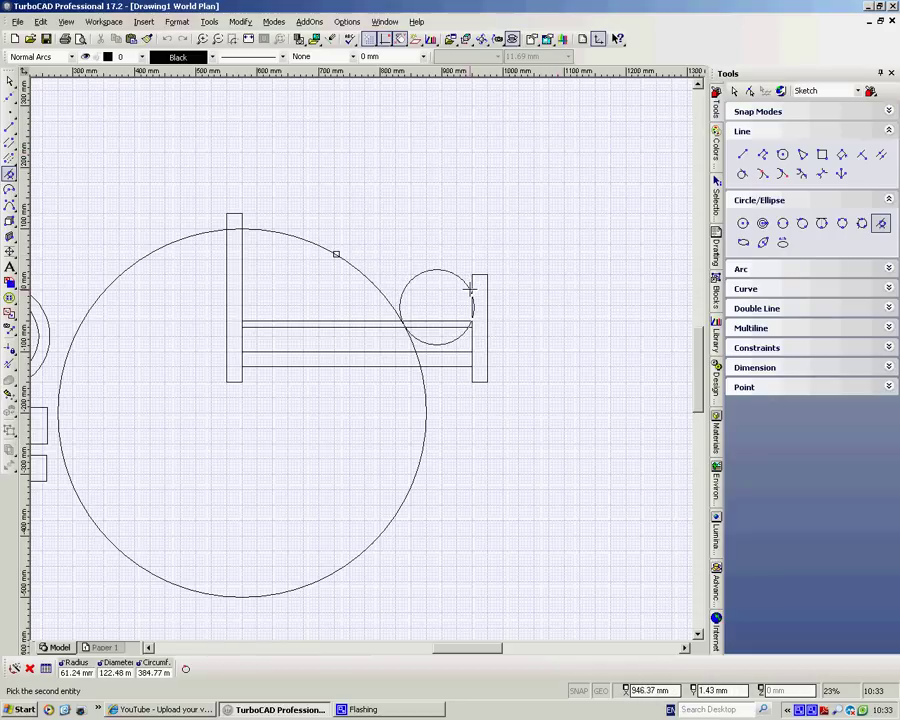
pyautogui.click(186, 676)
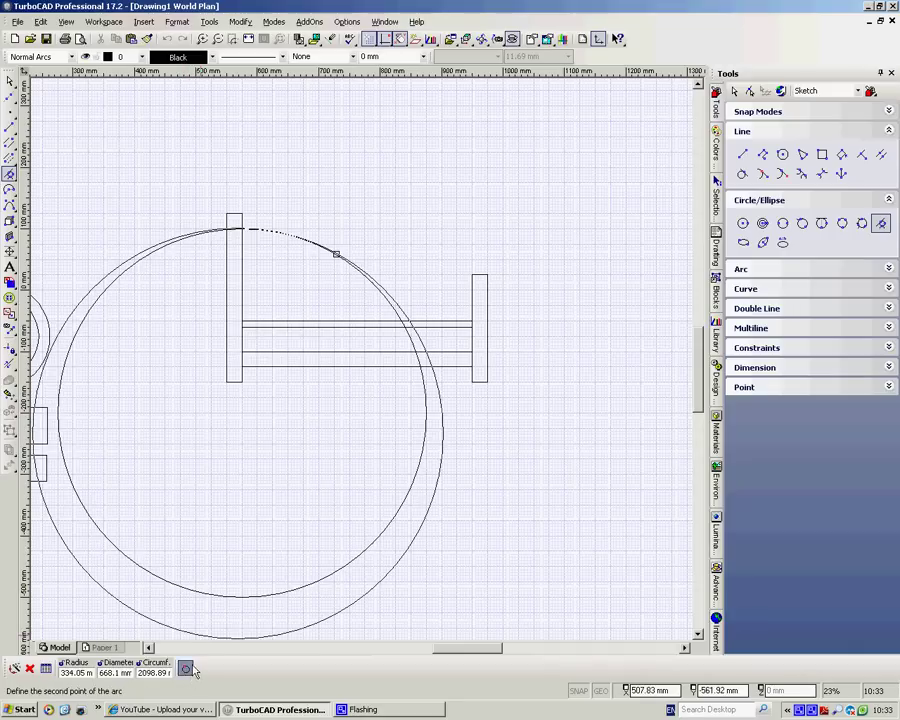
pyautogui.click(471, 290)
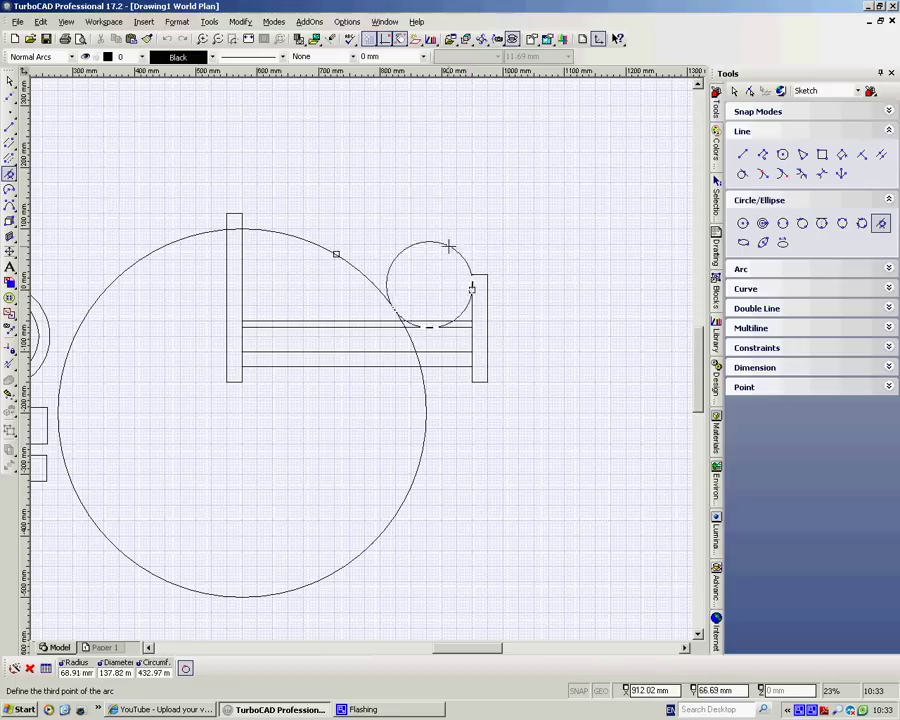
pyautogui.scroll(-1, 472, 152)
pyautogui.moveTo(472, 152); pyautogui.dragTo(360, 356, button='middle')
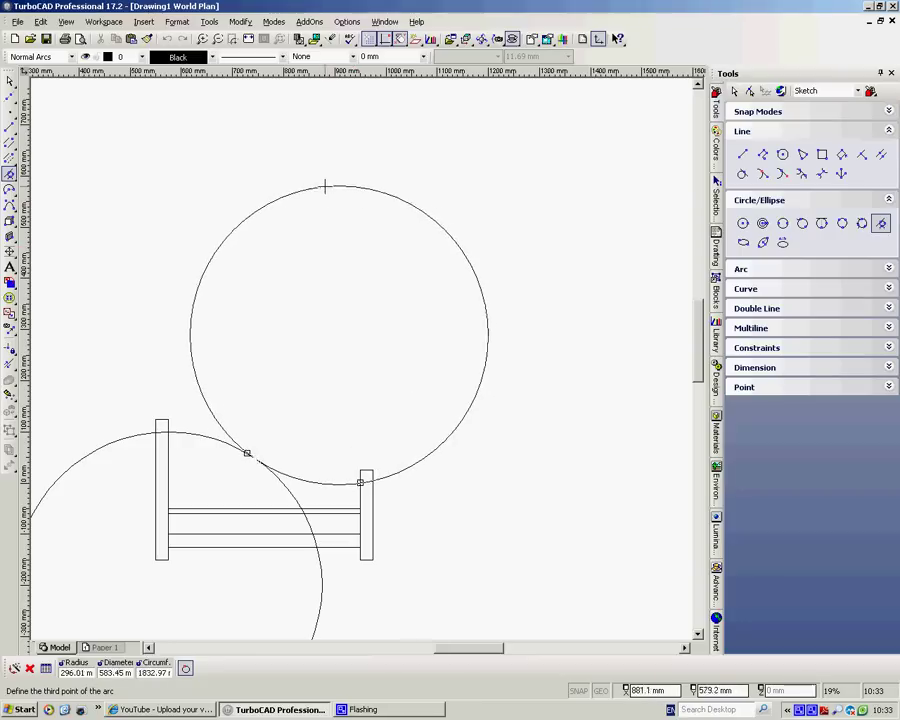
pyautogui.click(348, 251)
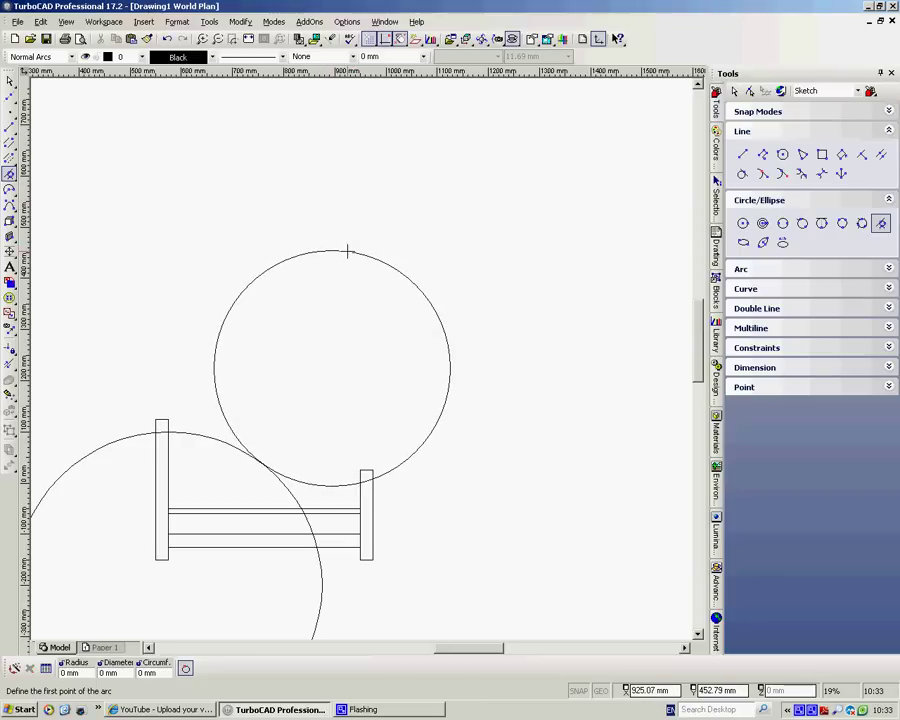
# Split both circles with Modify > Split at the post tops and their tangent point.
pyautogui.scroll(-2, 231, 449)
pyautogui.moveTo(231, 449); pyautogui.dragTo(365, 355, button='middle')
pyautogui.scroll(1, 365, 355)
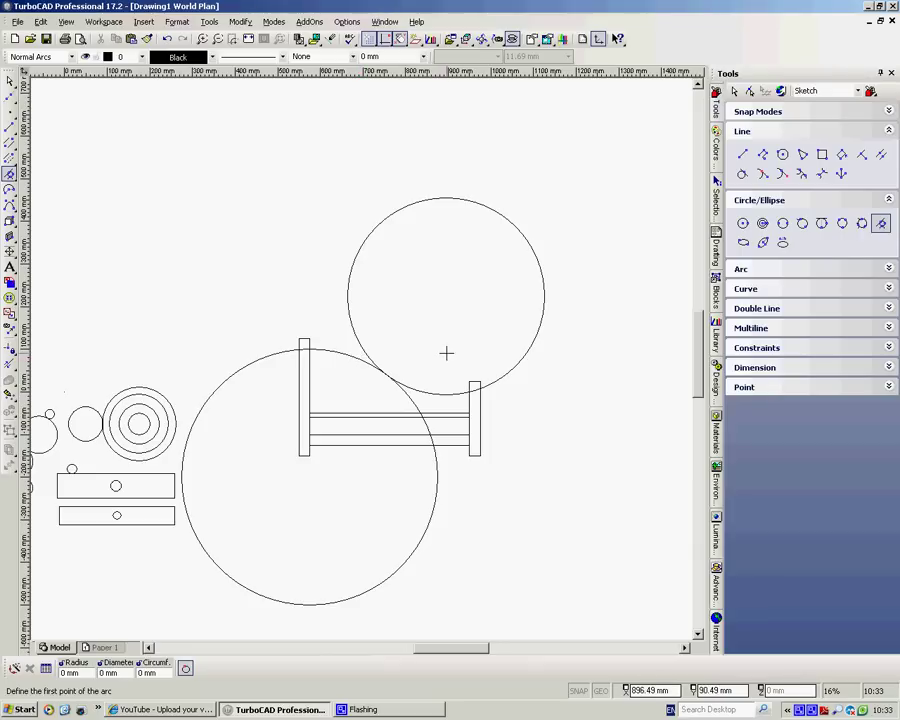
pyautogui.click(241, 22)
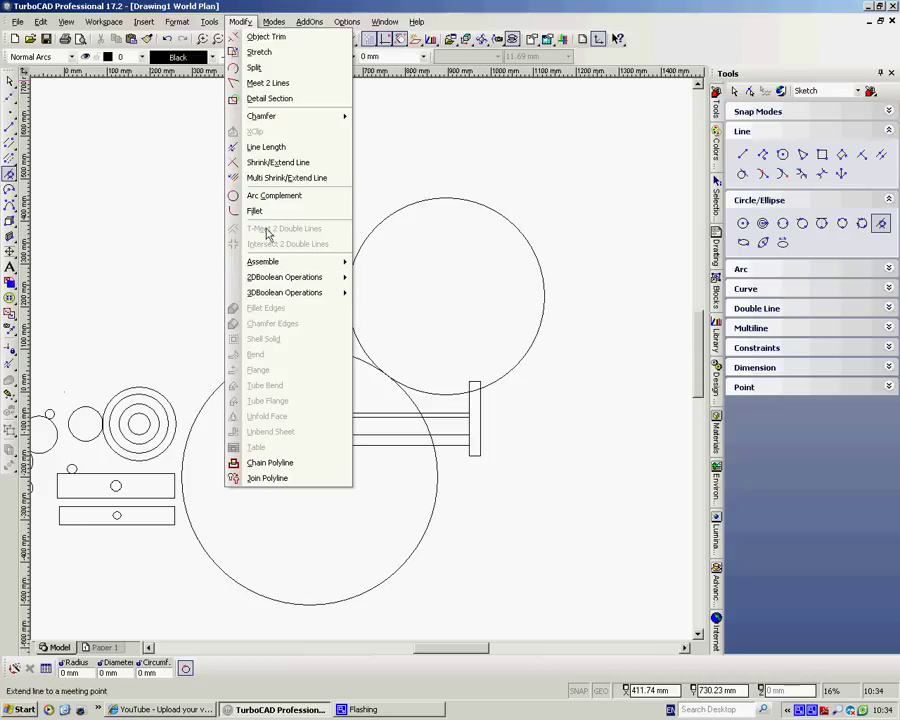
pyautogui.moveTo(244, 272)
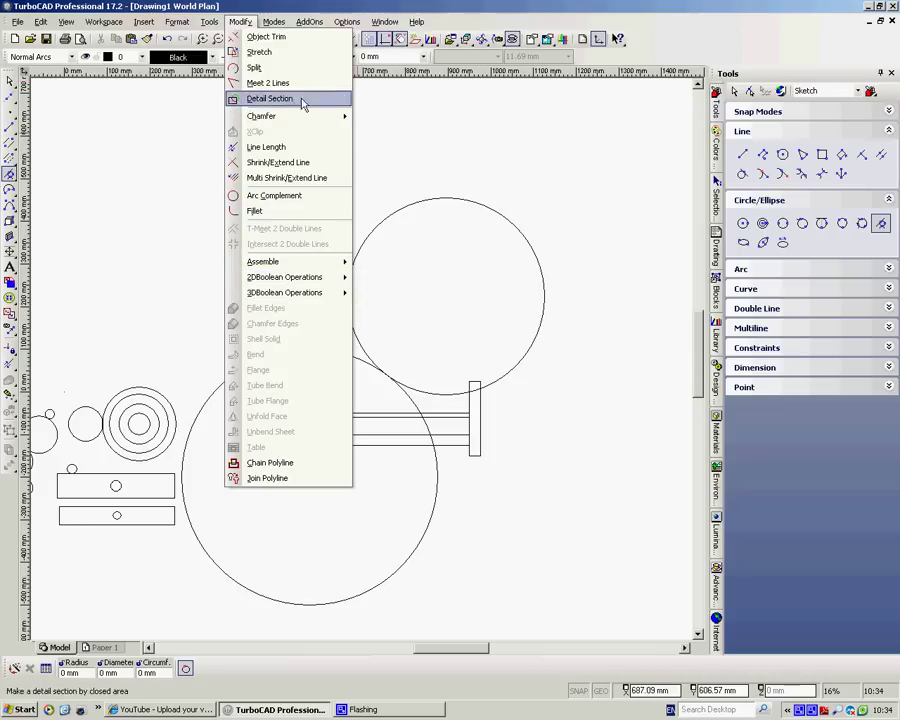
pyautogui.click(253, 68)
pyautogui.click(274, 355)
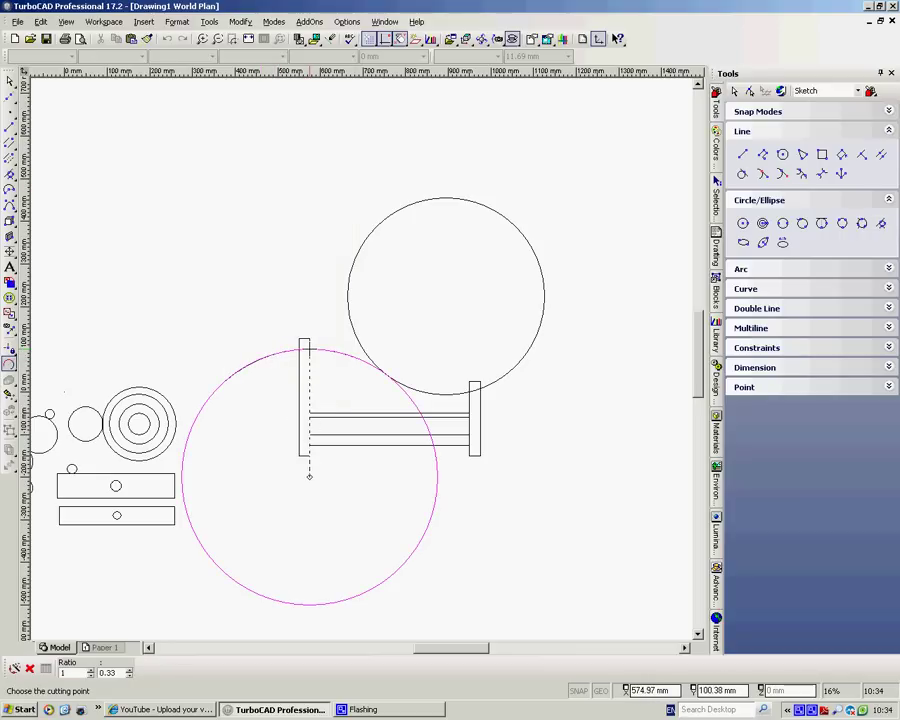
pyautogui.click(309, 347)
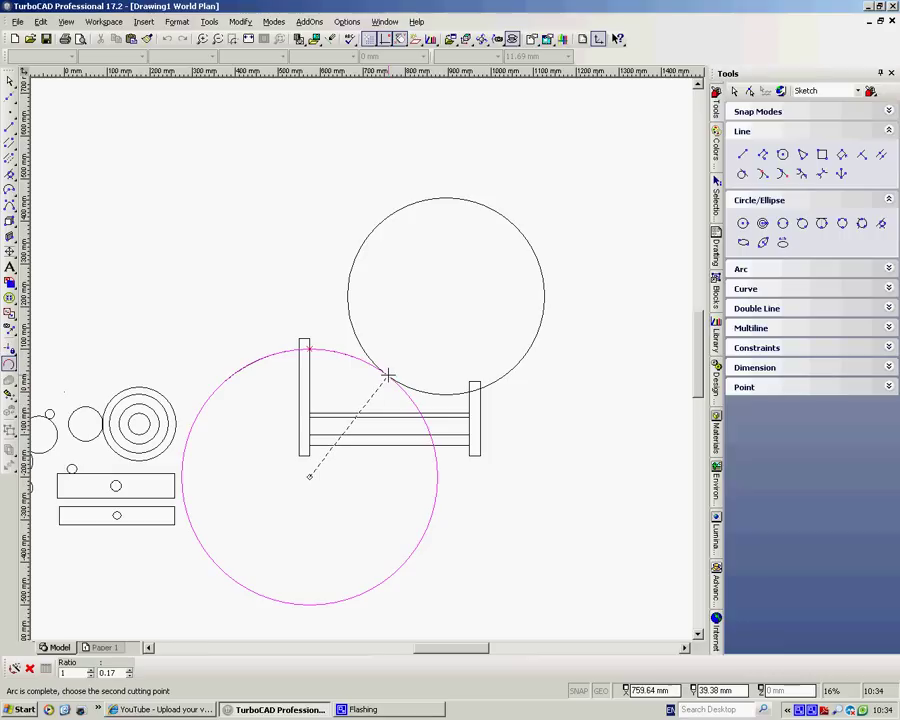
pyautogui.click(387, 375)
pyautogui.click(418, 205)
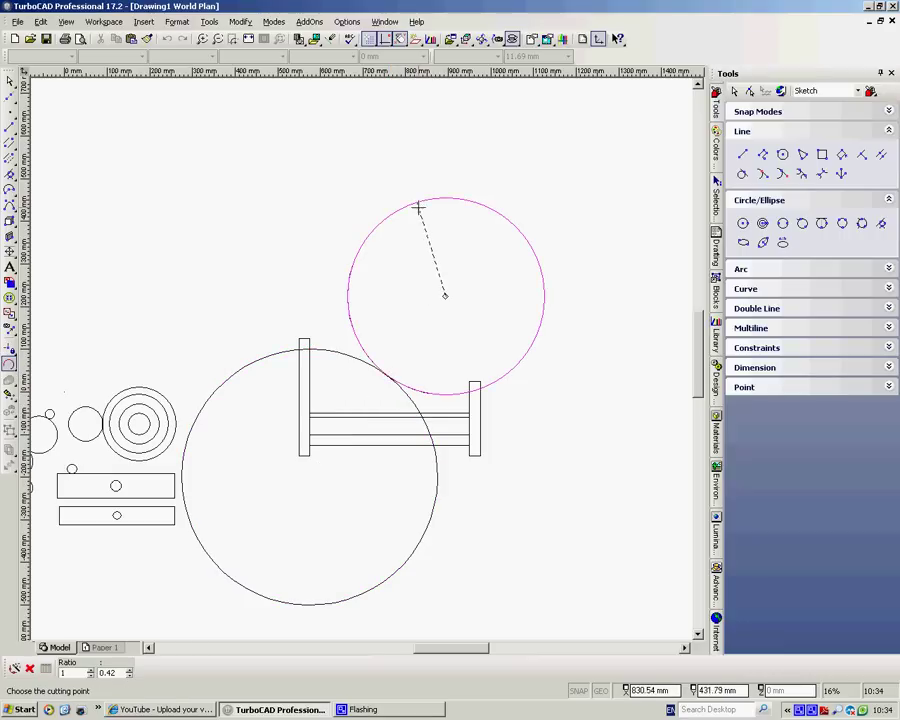
pyautogui.click(387, 375)
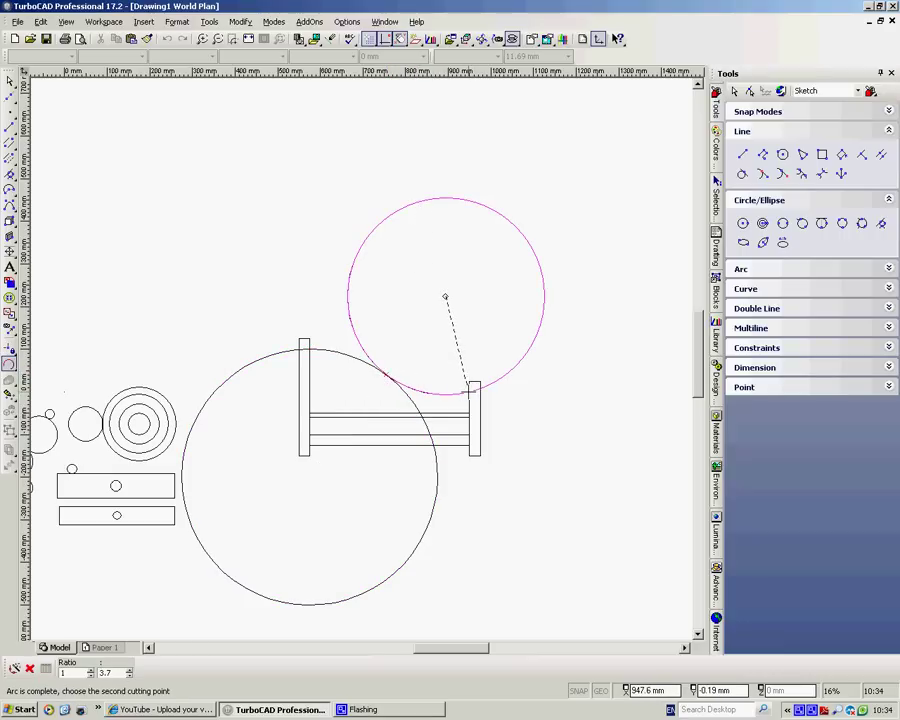
pyautogui.click(466, 386)
pyautogui.press('Escape')
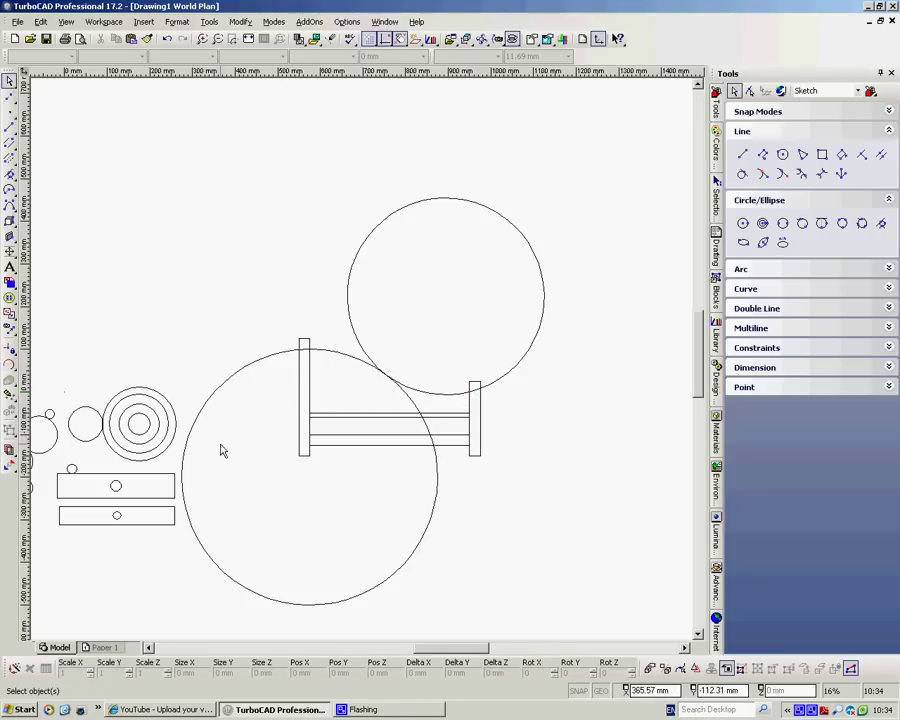
# Delete the unwanted arcs of both circles, leaving the S-curve between the posts.
pyautogui.click(377, 592)
pyautogui.press('Delete')
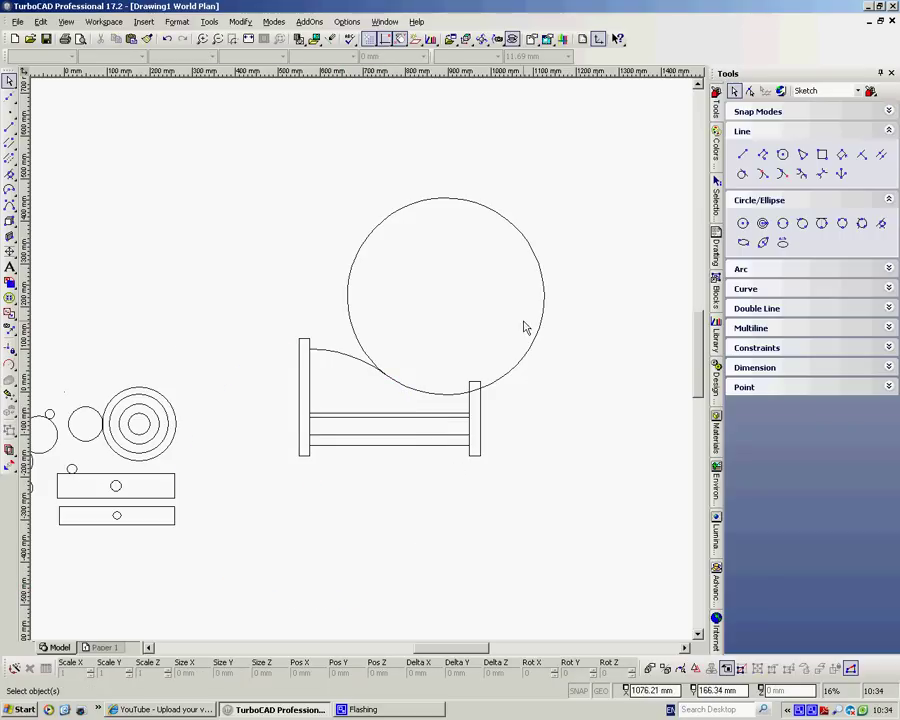
pyautogui.click(543, 284)
pyautogui.press('Delete')
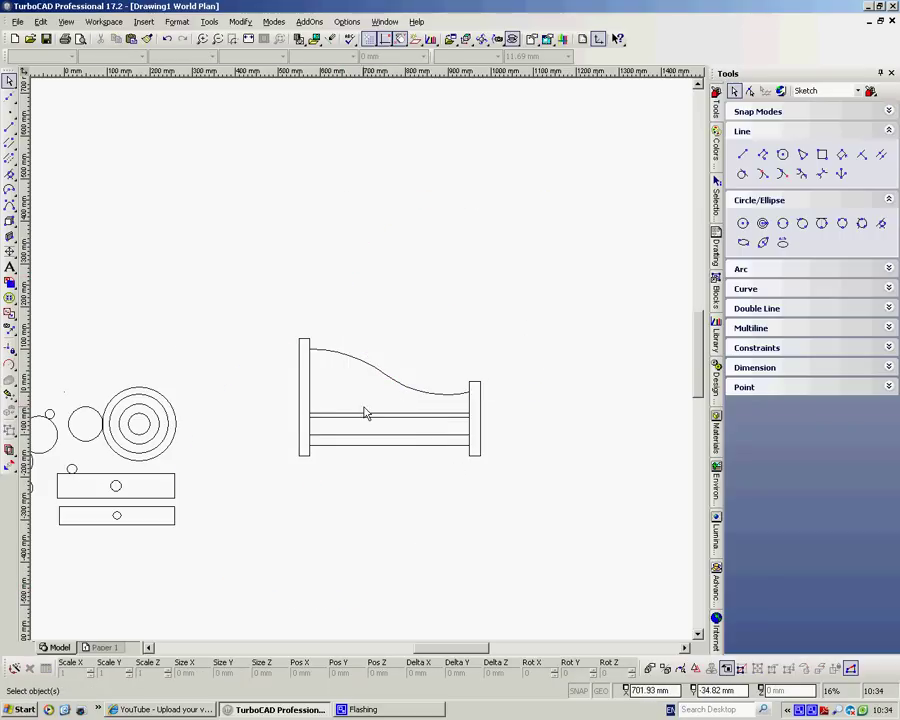
pyautogui.scroll(3, 363, 363)
pyautogui.scroll(1, 376, 368)
pyautogui.scroll(-1, 366, 368)
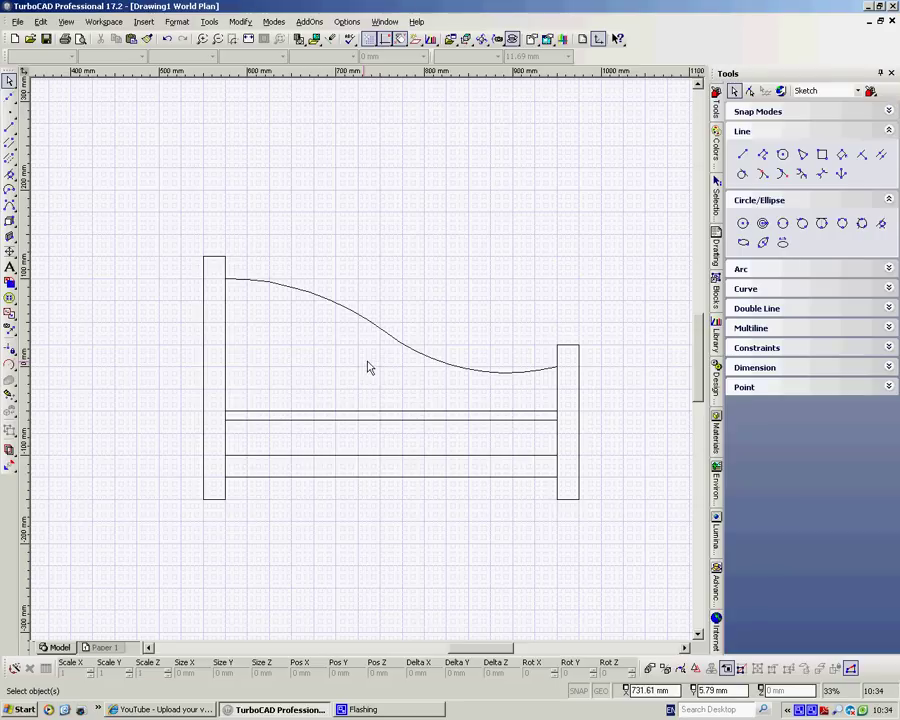
# Check that the S-curve's left and right sections are still separate pieces, then deselect.
pyautogui.click(316, 298)
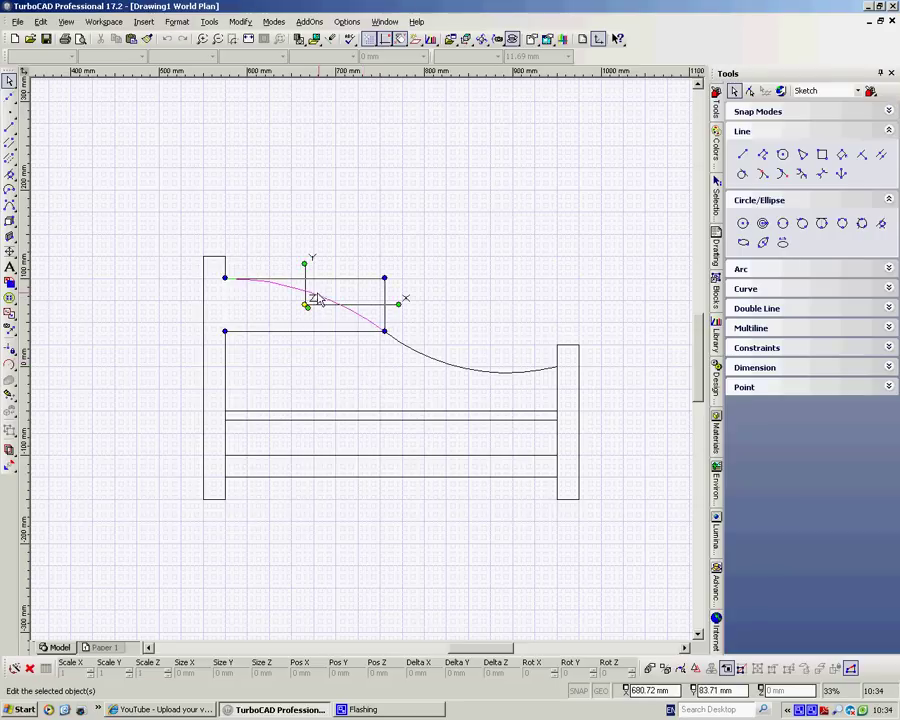
pyautogui.click(494, 373)
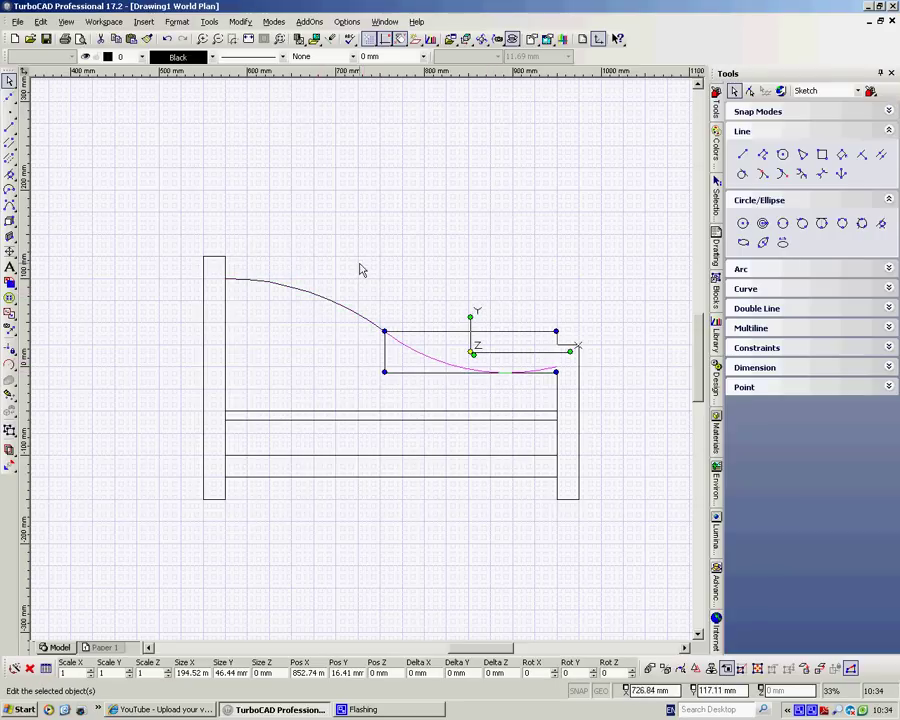
pyautogui.click(385, 238)
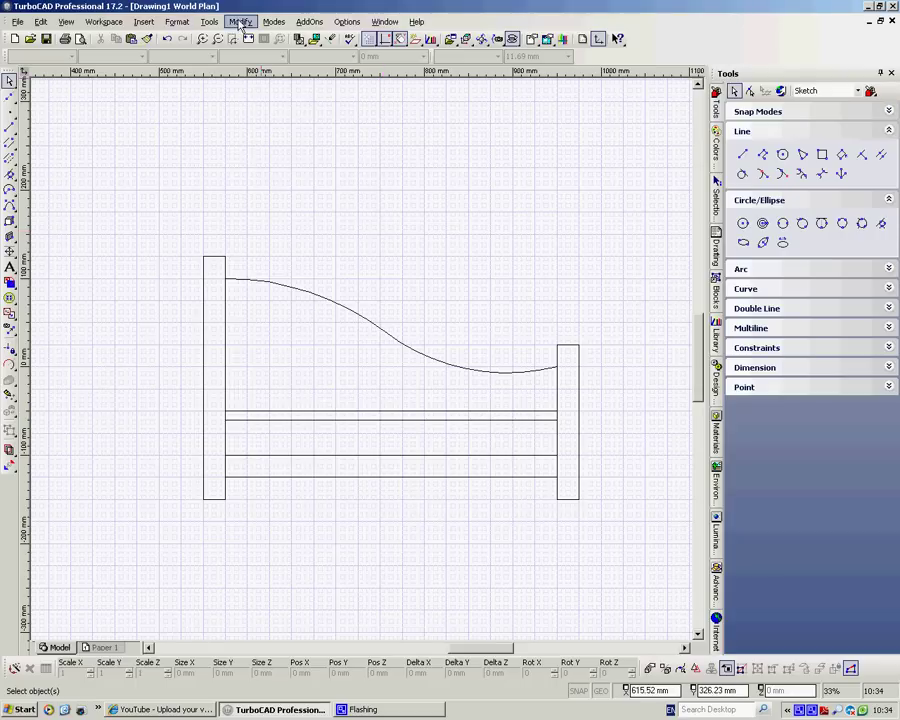
# Join the left and right S-curve sections with Join Polyline and confirm they form one object.
pyautogui.click(241, 22)
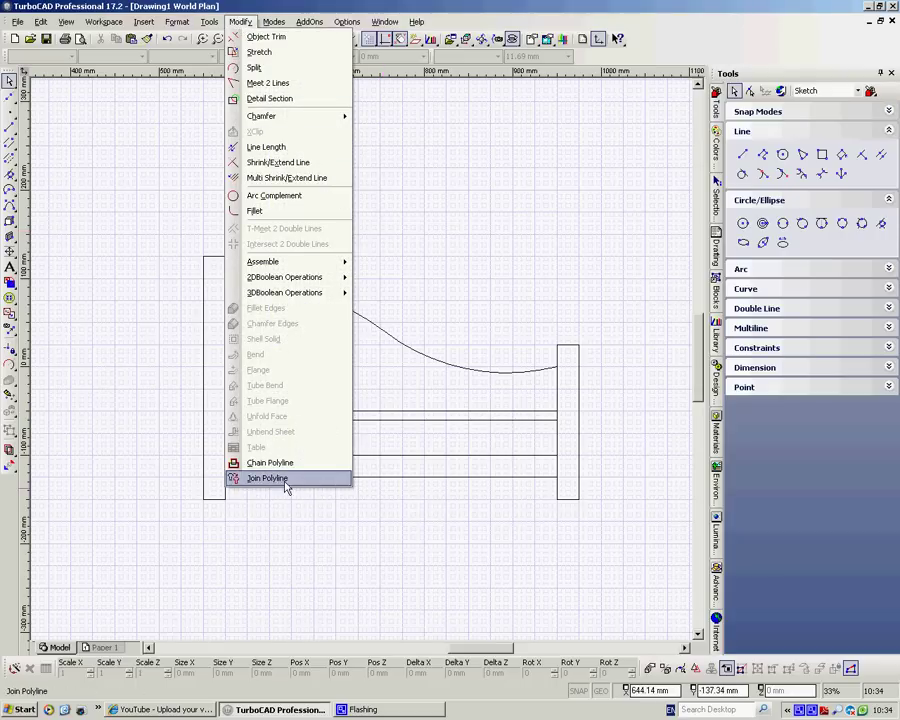
pyautogui.click(285, 484)
pyautogui.click(385, 338)
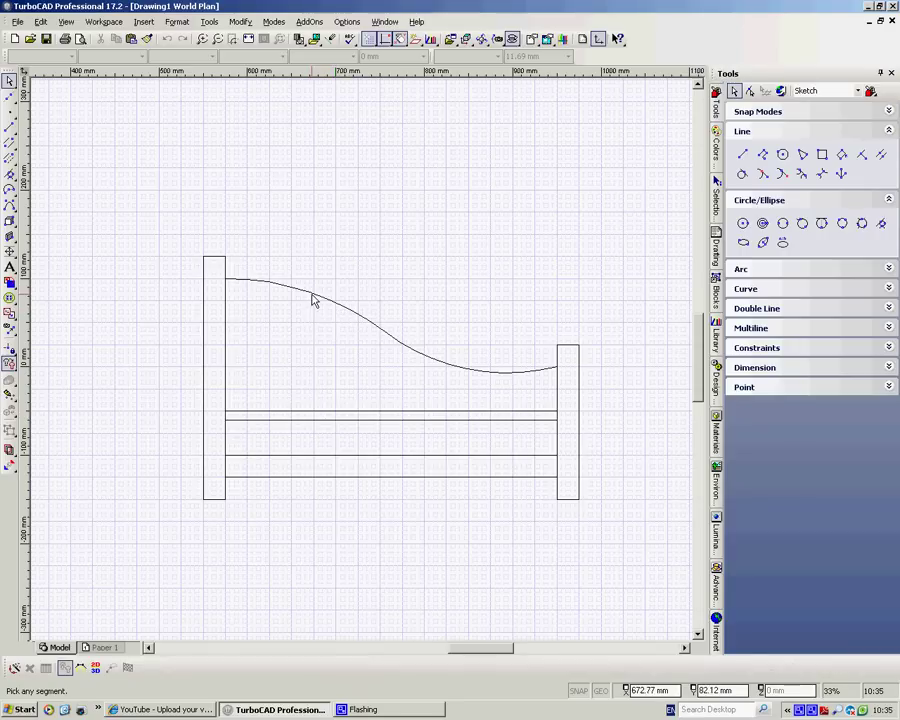
pyautogui.click(473, 370)
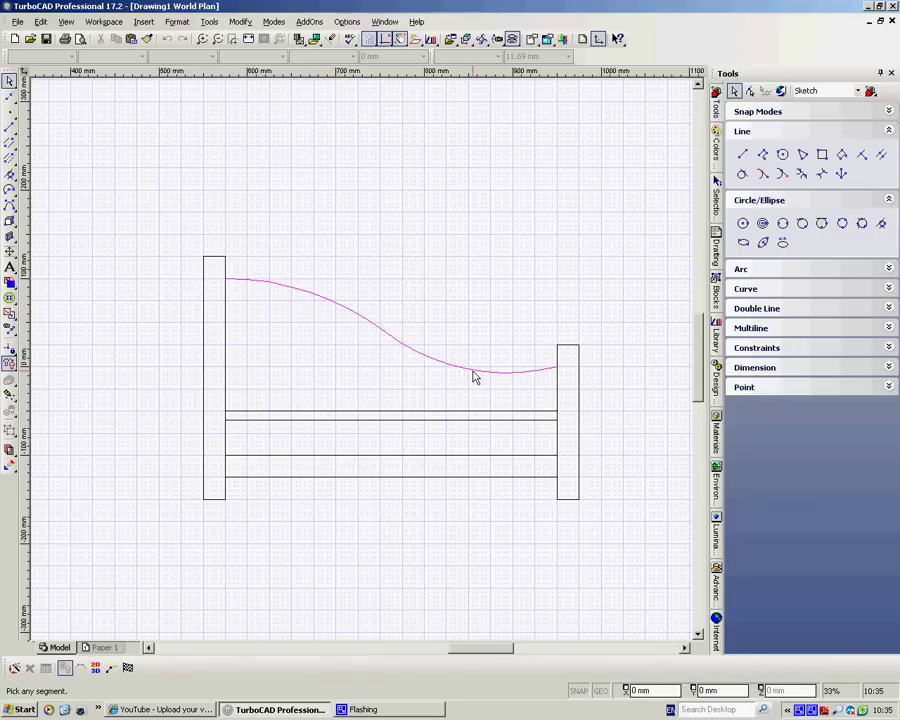
pyautogui.click(128, 670)
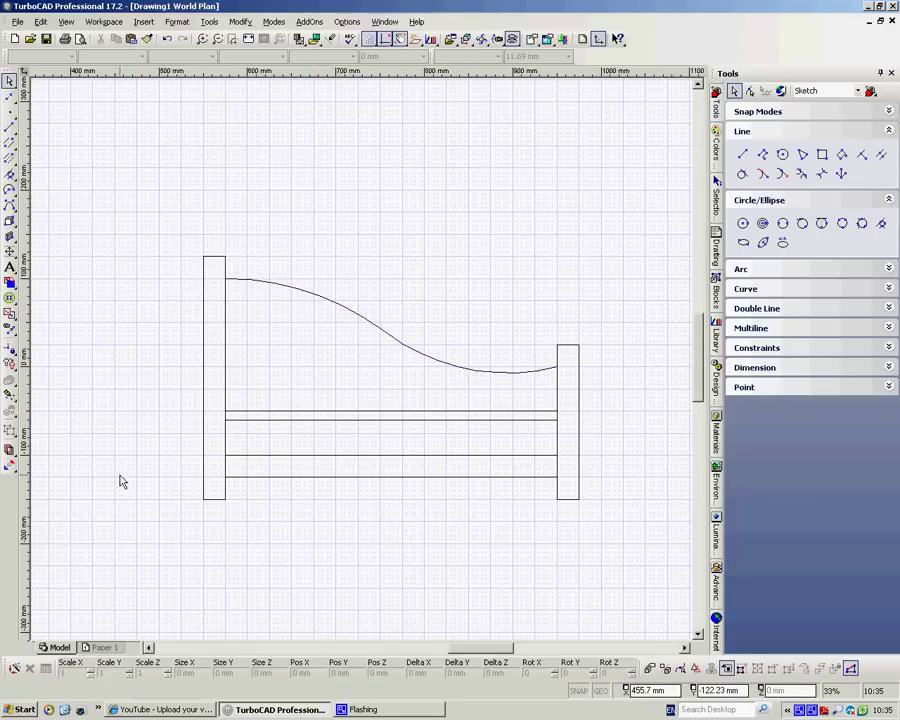
pyautogui.click(373, 329)
pyautogui.click(115, 424)
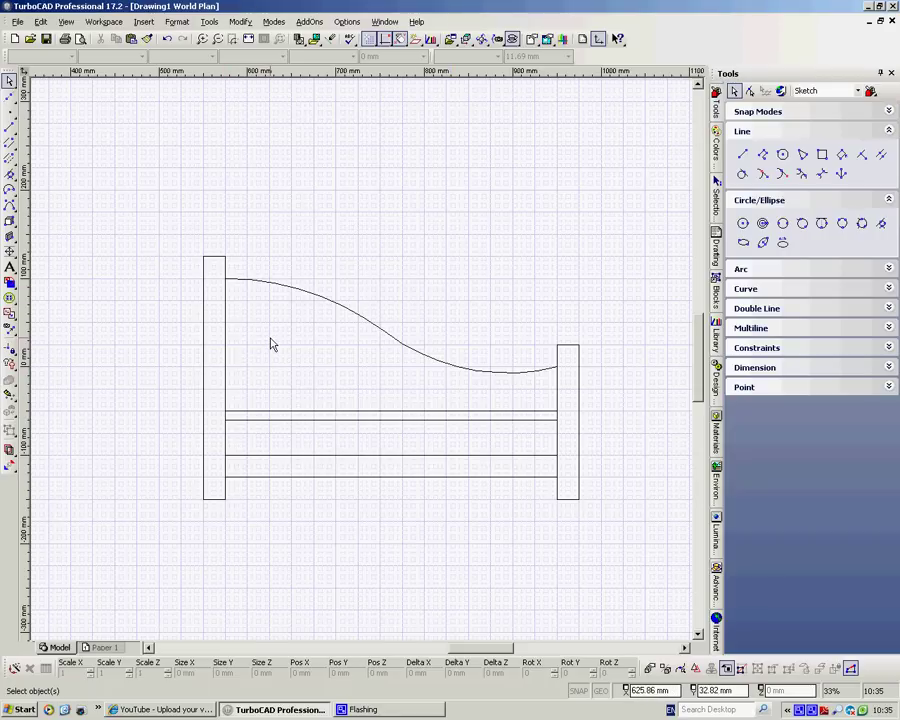
pyautogui.click(782, 244)
pyautogui.click(763, 155)
pyautogui.click(743, 155)
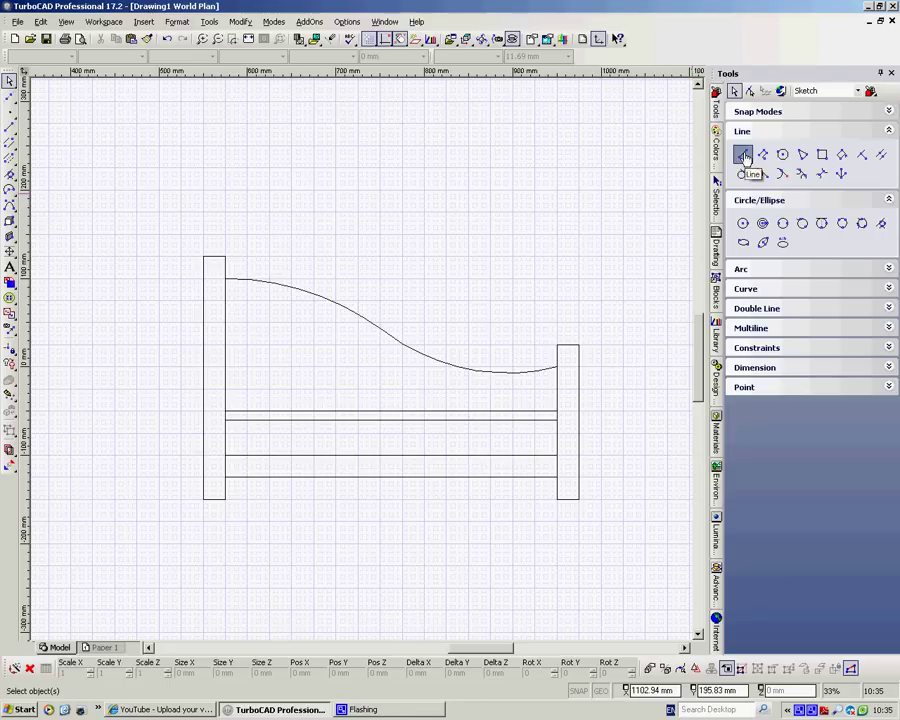
pyautogui.click(222, 250)
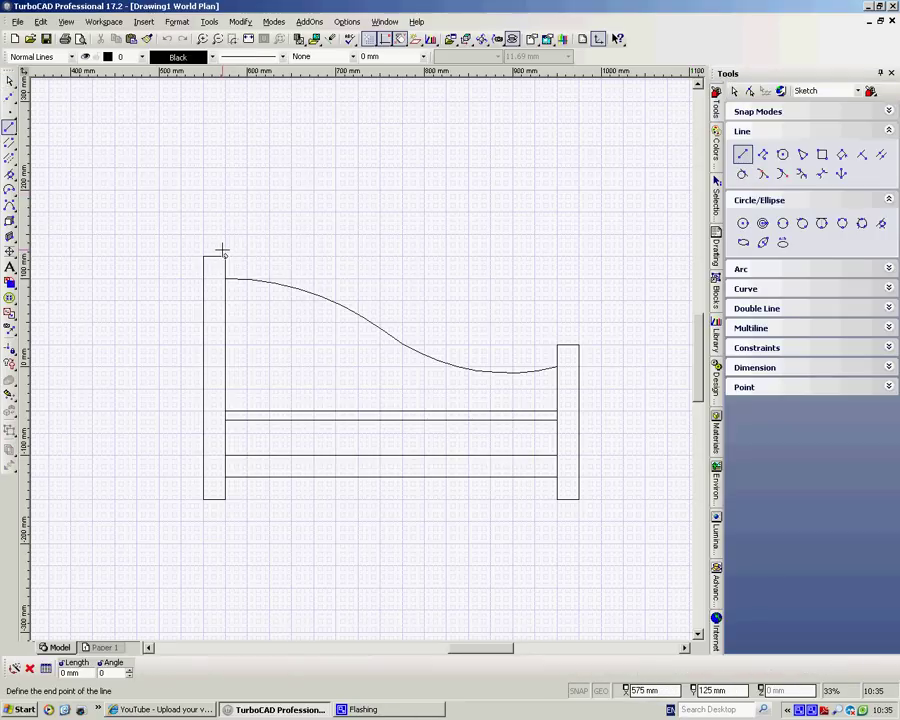
pyautogui.click(349, 201)
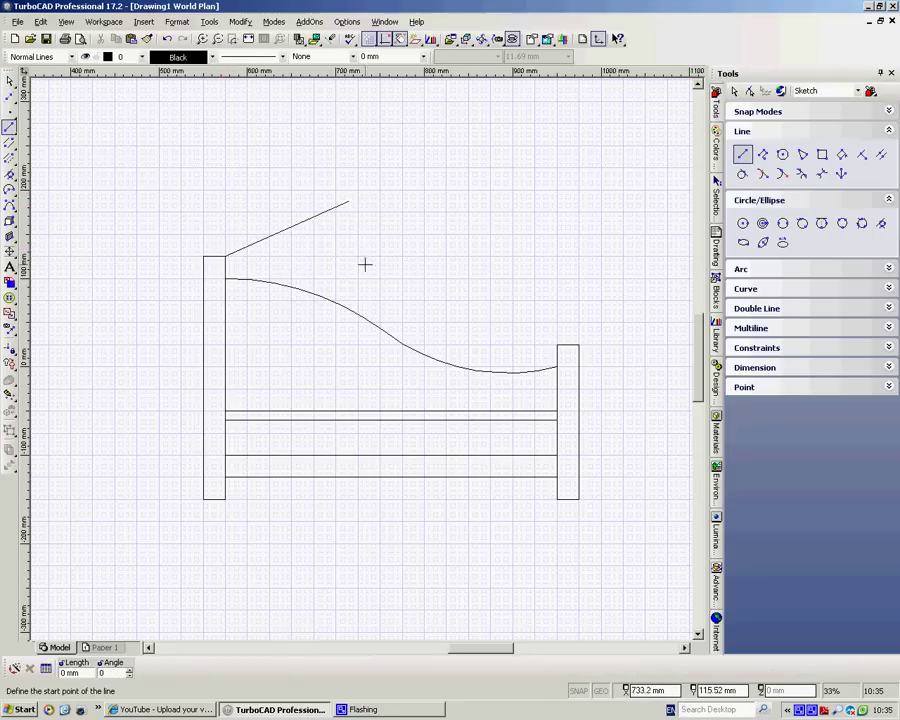
pyautogui.click(330, 196)
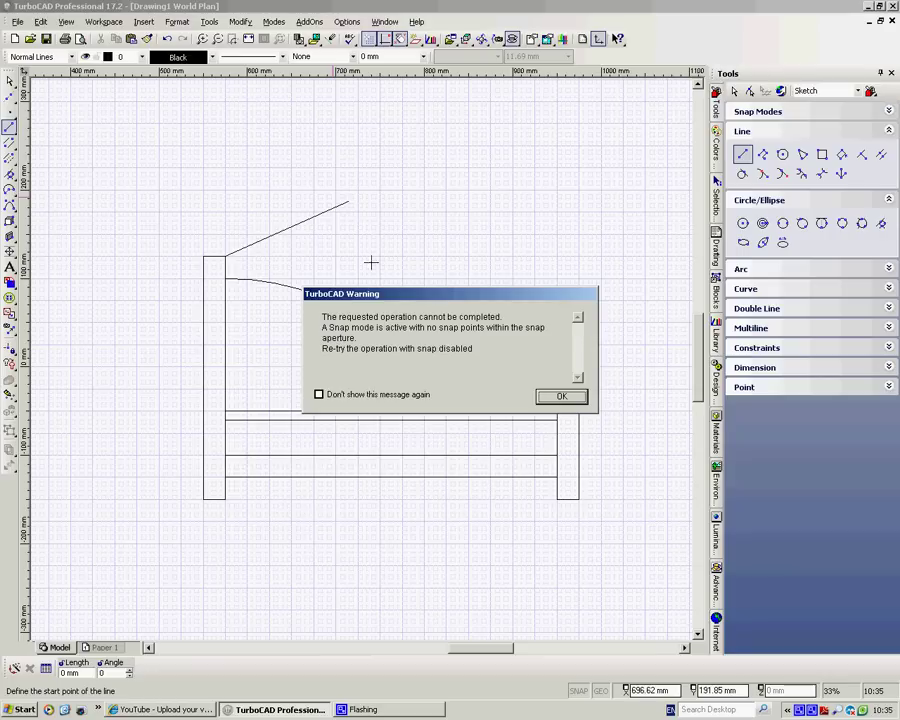
pyautogui.click(574, 403)
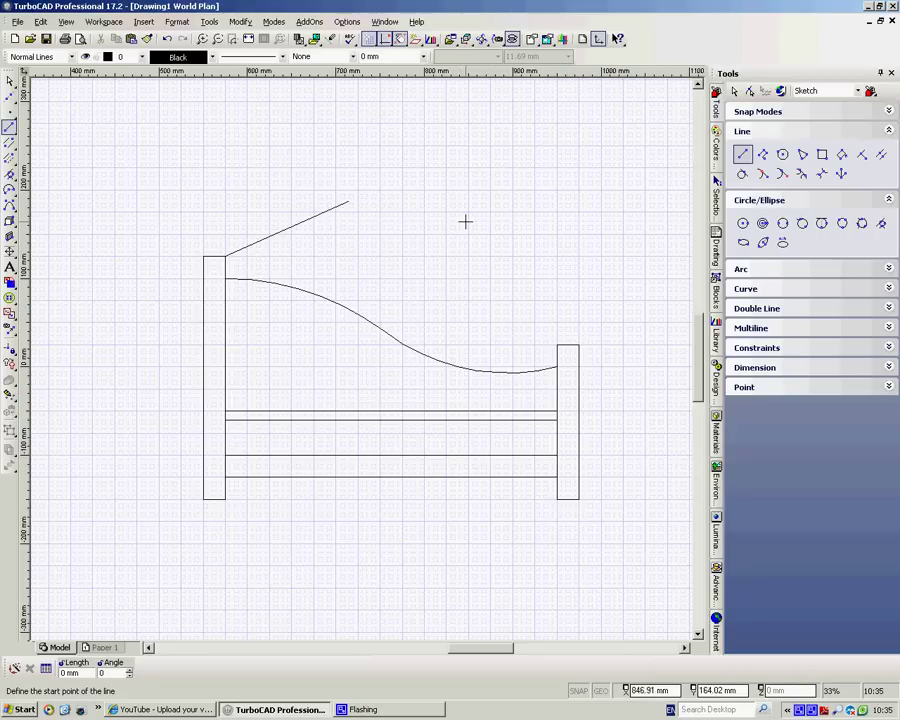
pyautogui.click(434, 213)
pyautogui.click(576, 229)
pyautogui.click(469, 156)
pyautogui.click(588, 218)
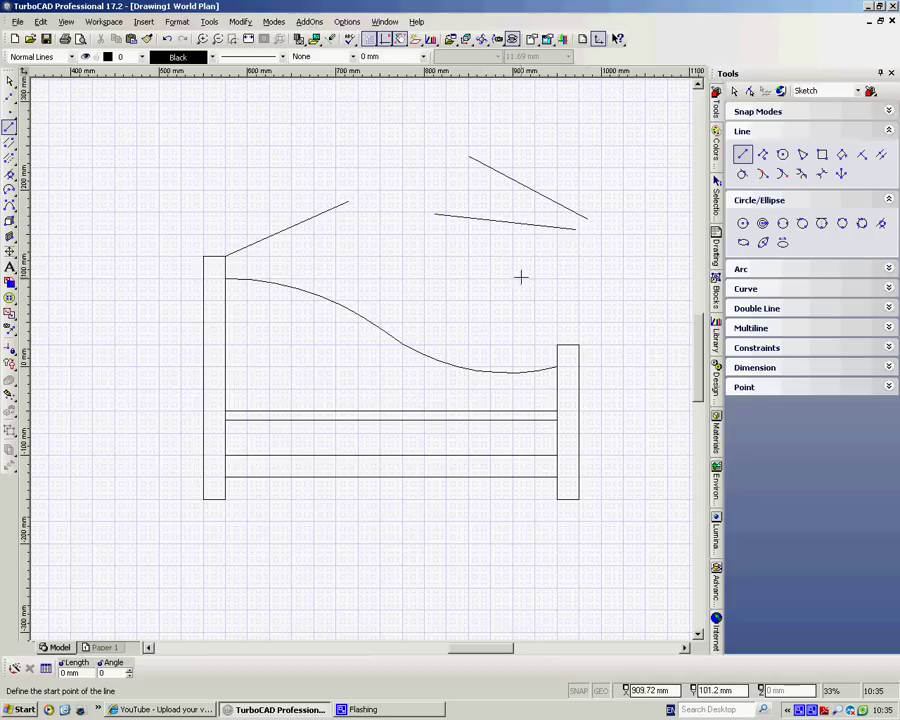
pyautogui.click(560, 160)
pyautogui.click(448, 258)
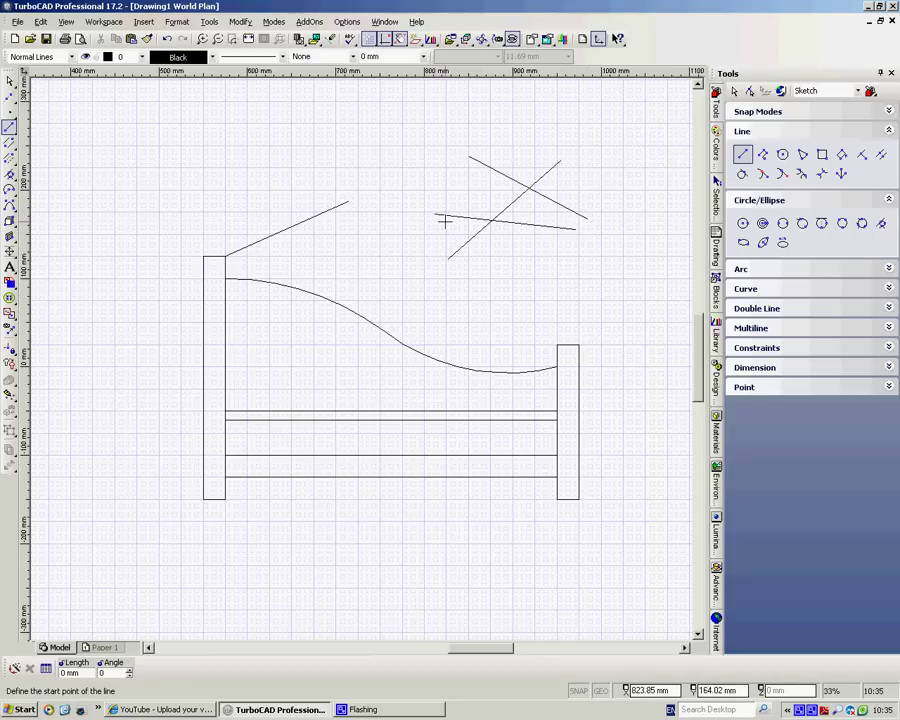
pyautogui.press('Escape')
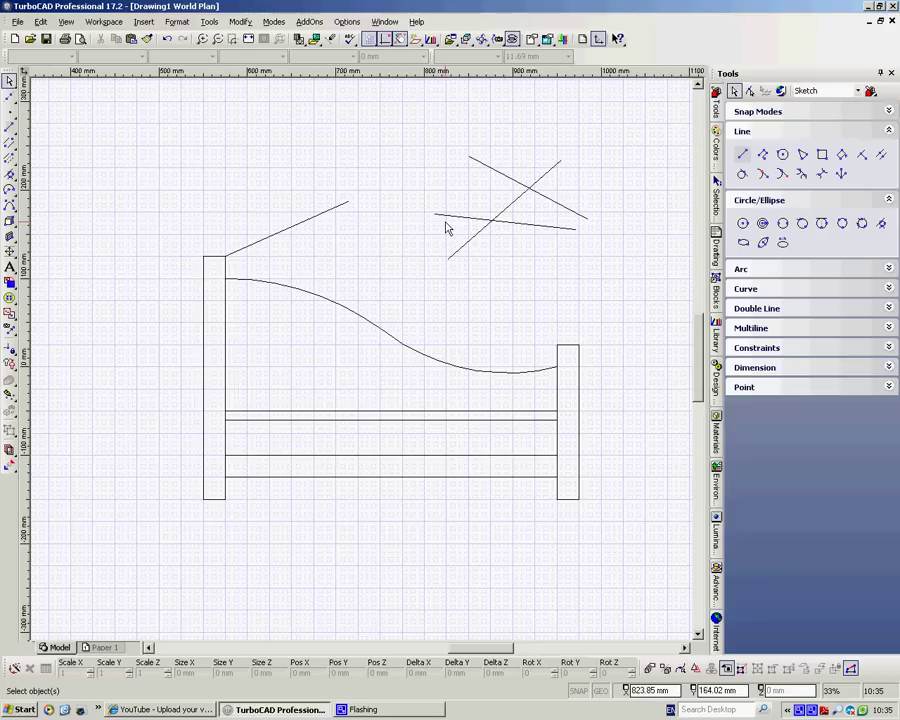
pyautogui.click(496, 179)
pyautogui.click(496, 181)
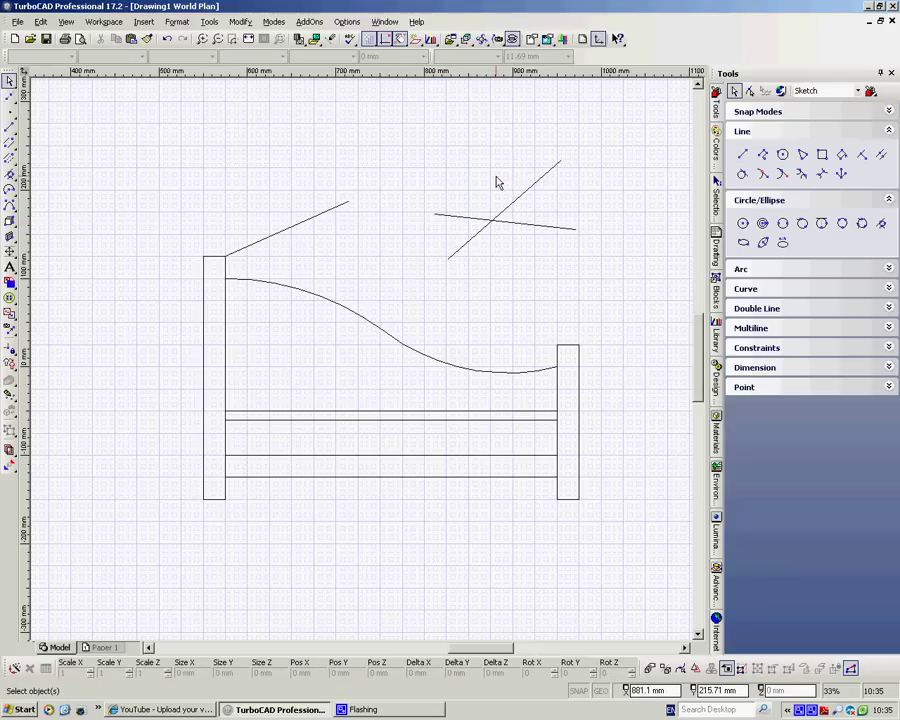
pyautogui.moveTo(298, 148); pyautogui.dragTo(594, 245)
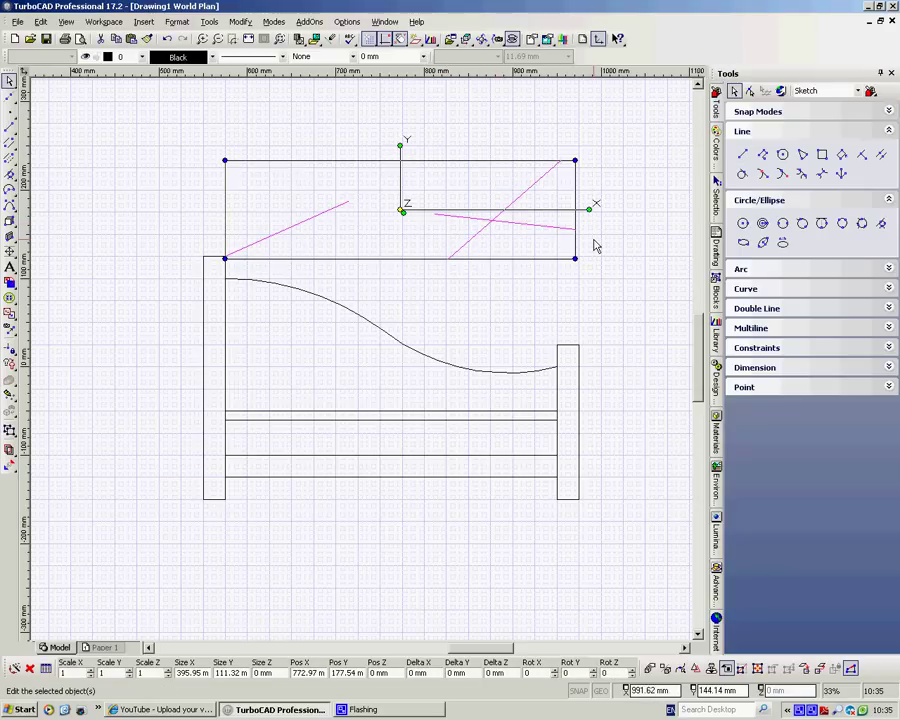
pyautogui.press('Delete')
# Draw a wide ellipse from a bounding box with the Ellipse tool.
pyautogui.scroll(-2, 381, 330)
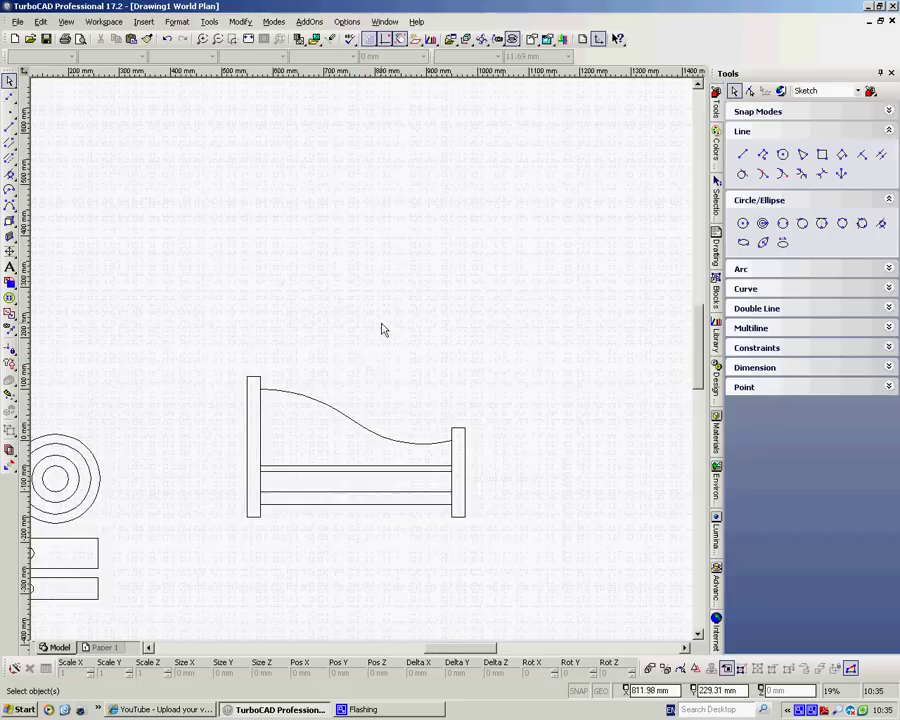
pyautogui.scroll(2, 381, 330)
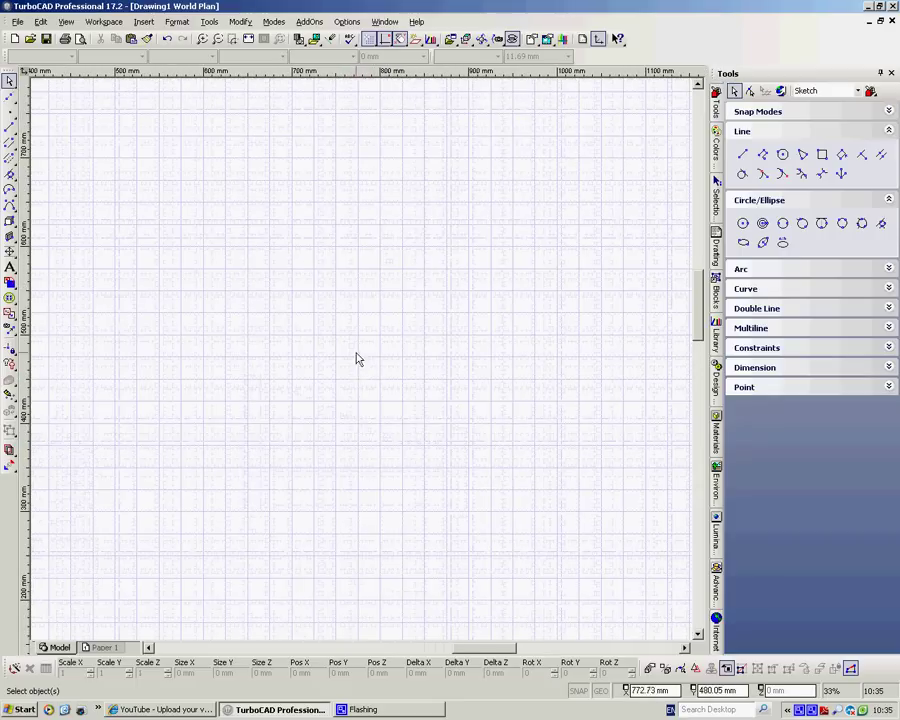
pyautogui.click(743, 243)
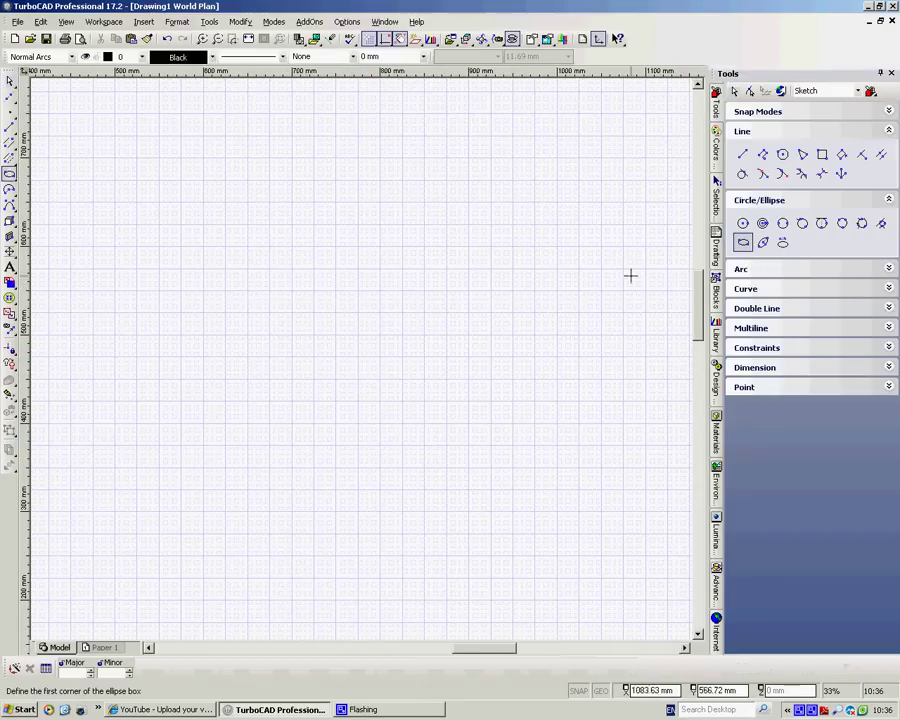
pyautogui.click(211, 271)
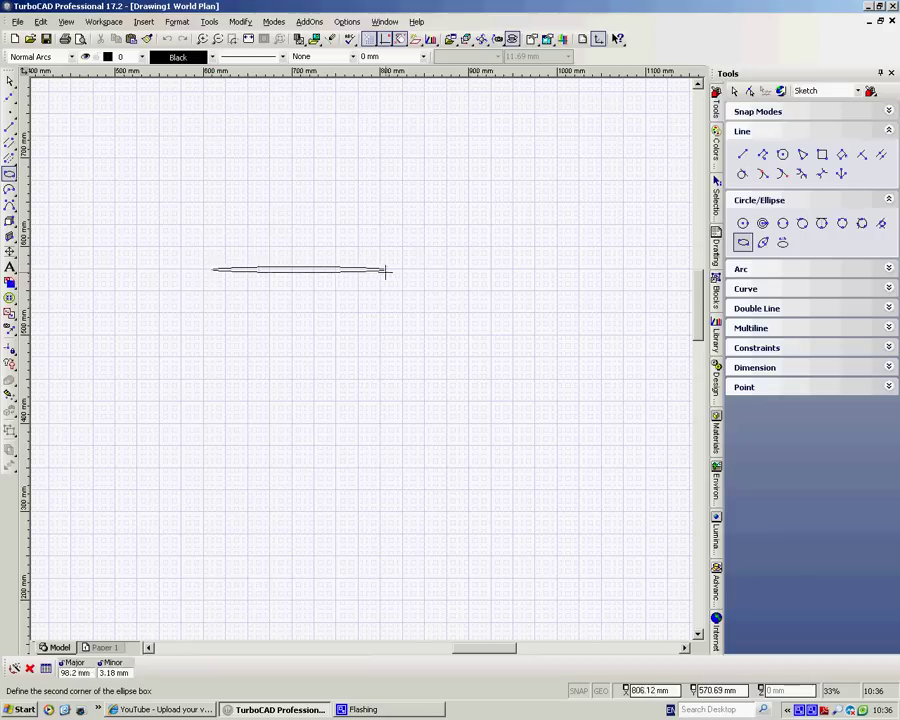
pyautogui.click(502, 354)
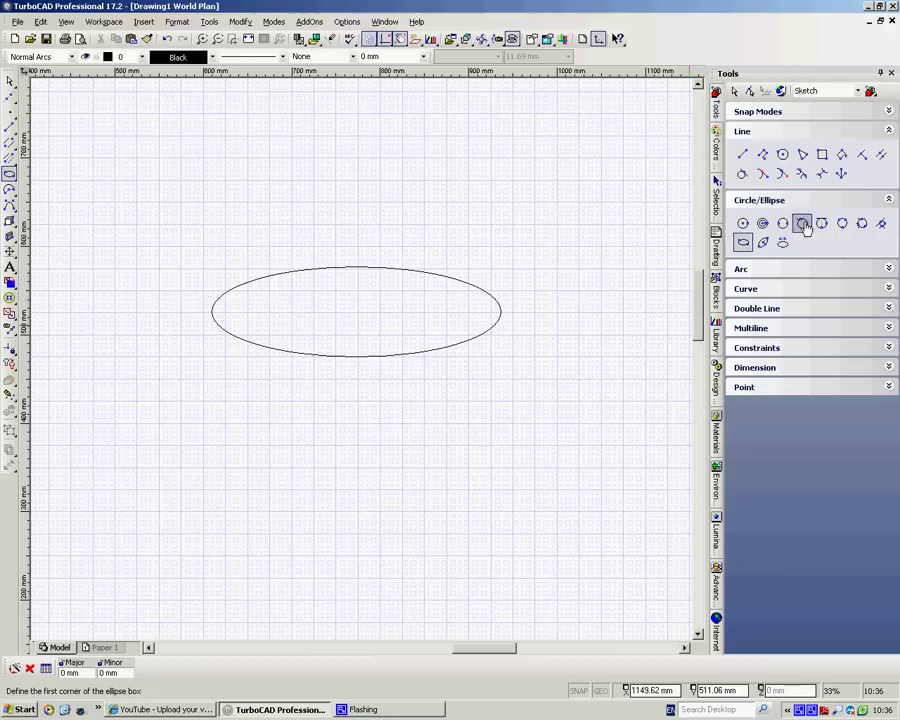
# Draw a tilted ellipse below it using Ellipse by center/radii.
pyautogui.click(763, 243)
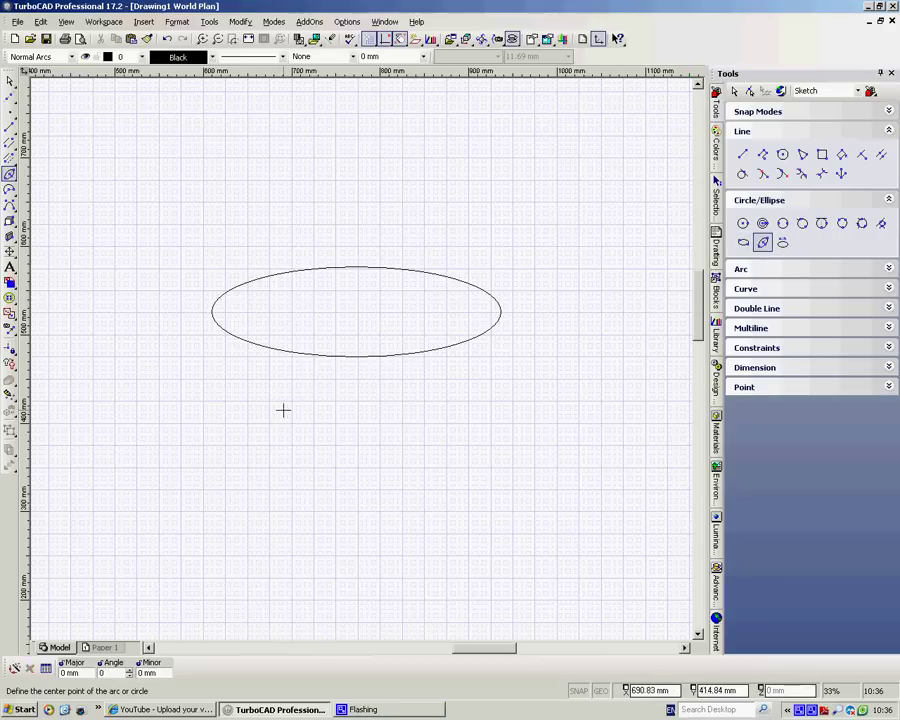
pyautogui.click(272, 439)
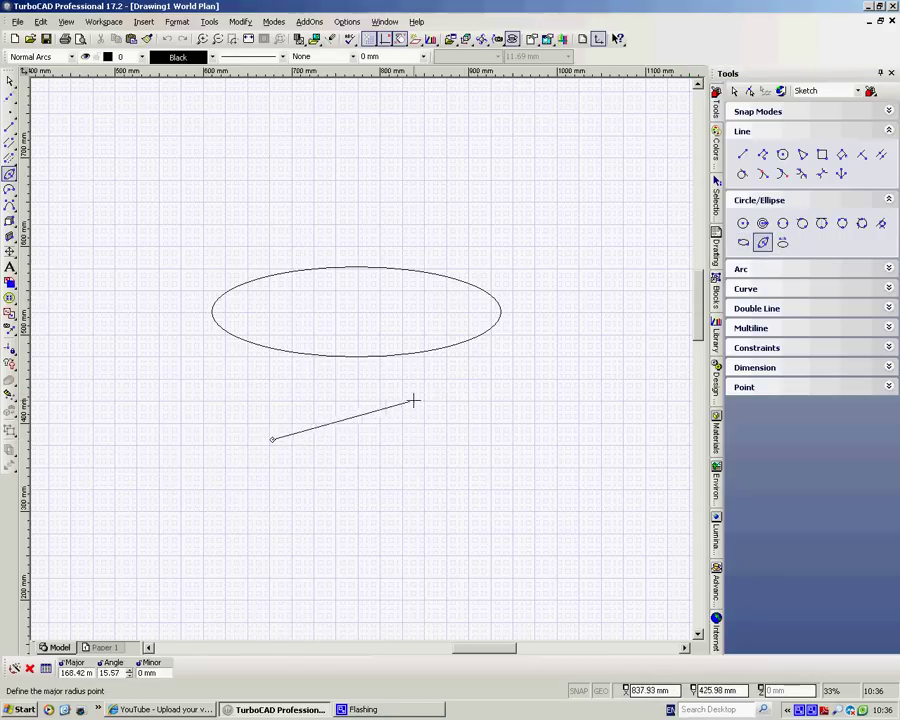
pyautogui.click(346, 410)
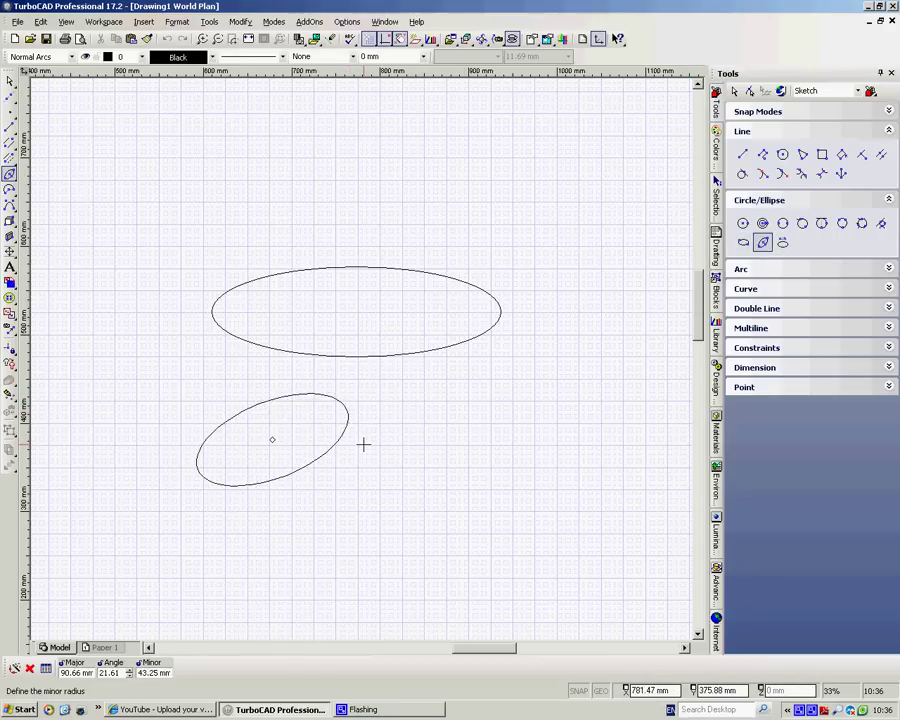
pyautogui.click(361, 436)
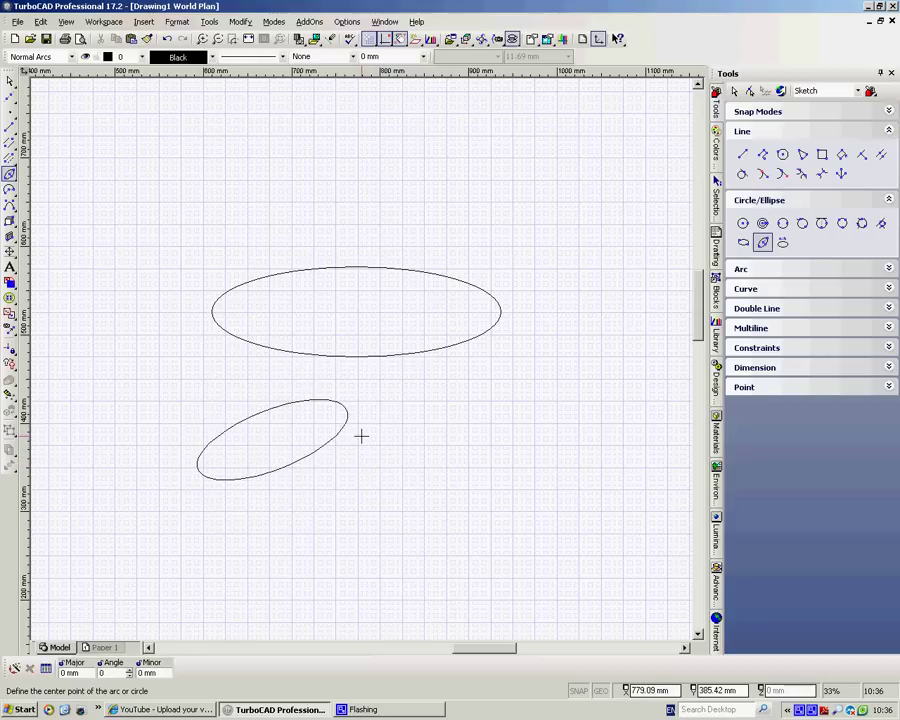
# Draw a rounder fixed-ratio ellipse to the right of the tilted one.
pyautogui.click(782, 242)
pyautogui.click(441, 432)
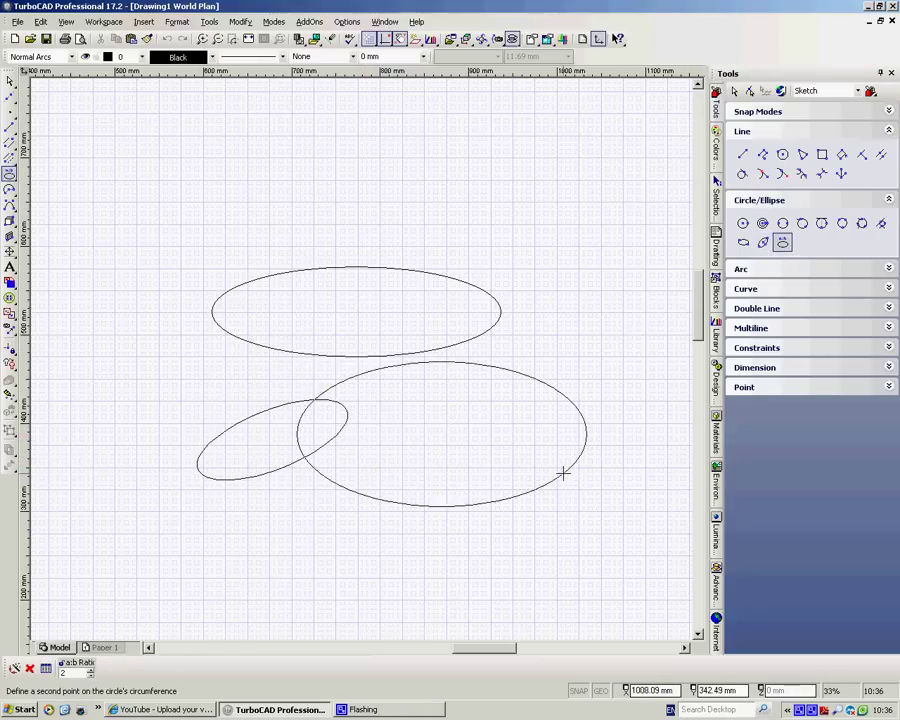
pyautogui.click(518, 442)
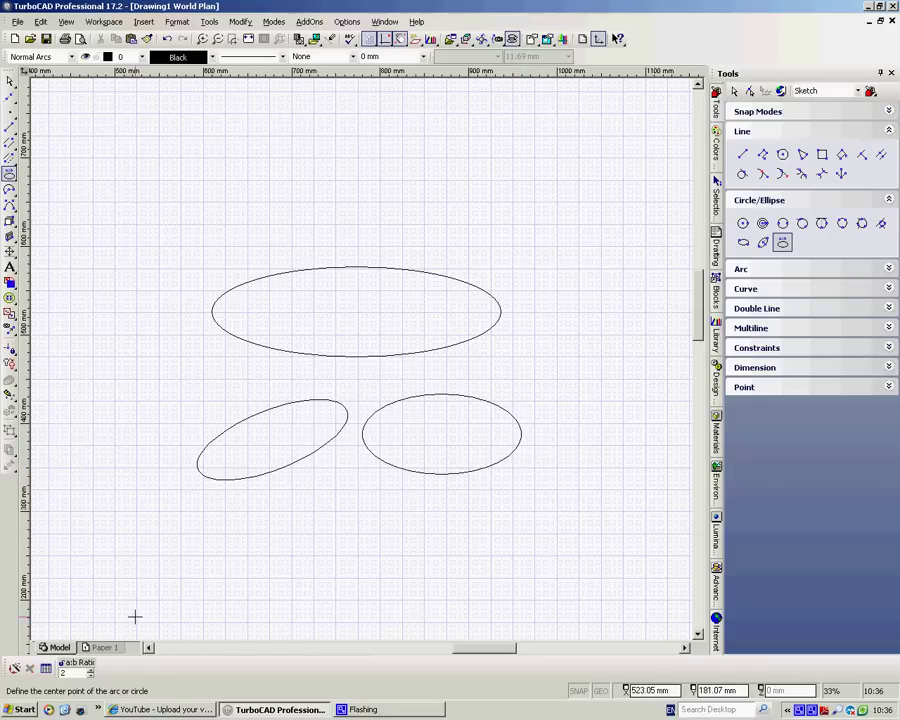
# Set the a:b ratio to 9 and draw a very flat ellipse at the top.
pyautogui.press('Tab')
pyautogui.write('9')
pyautogui.click(359, 142)
pyautogui.click(469, 160)
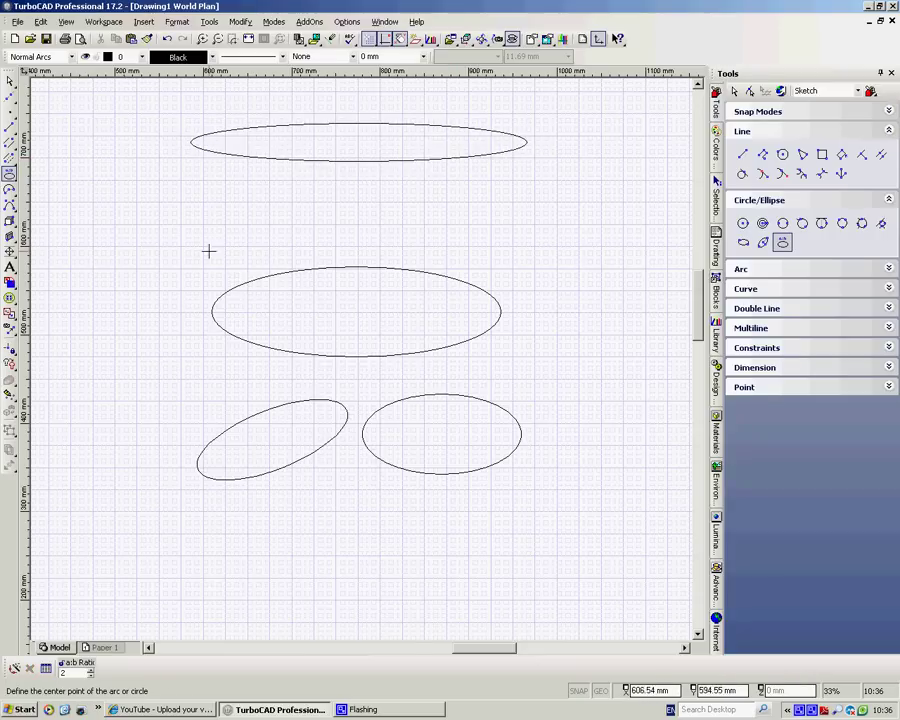
# Zoom out and back in so the circle samples, gate and four ellipses all fit the window.
pyautogui.scroll(-5, 372, 360)
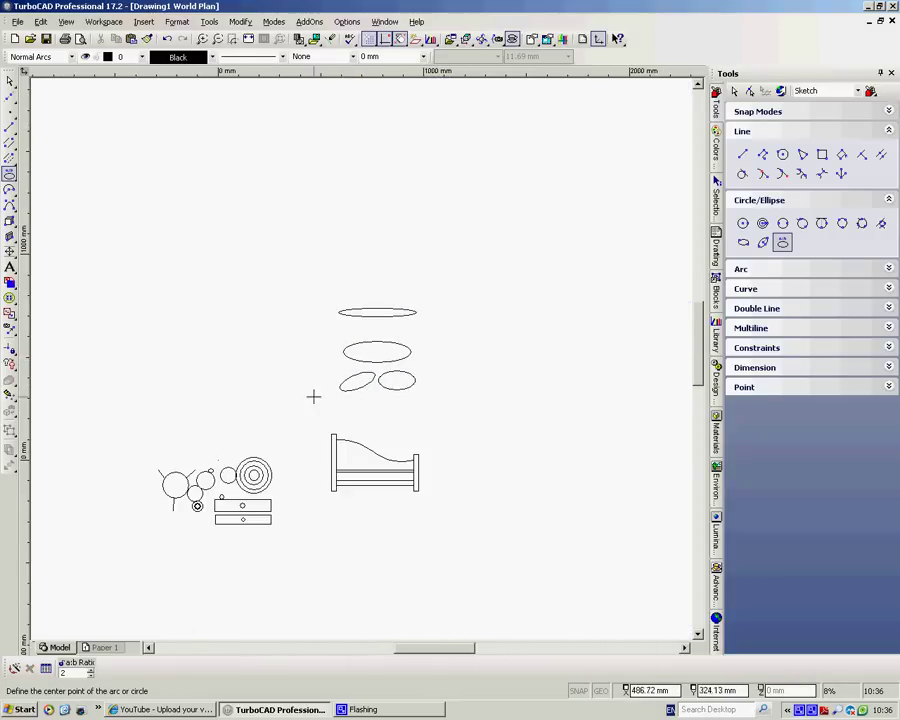
pyautogui.scroll(1, 361, 358)
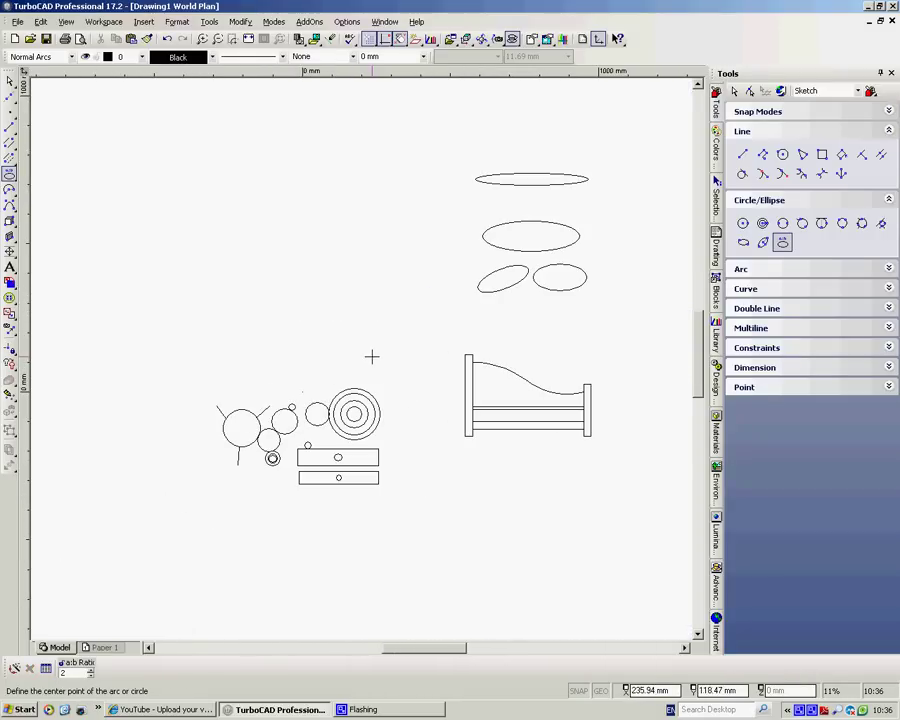
pyautogui.scroll(1, 361, 358)
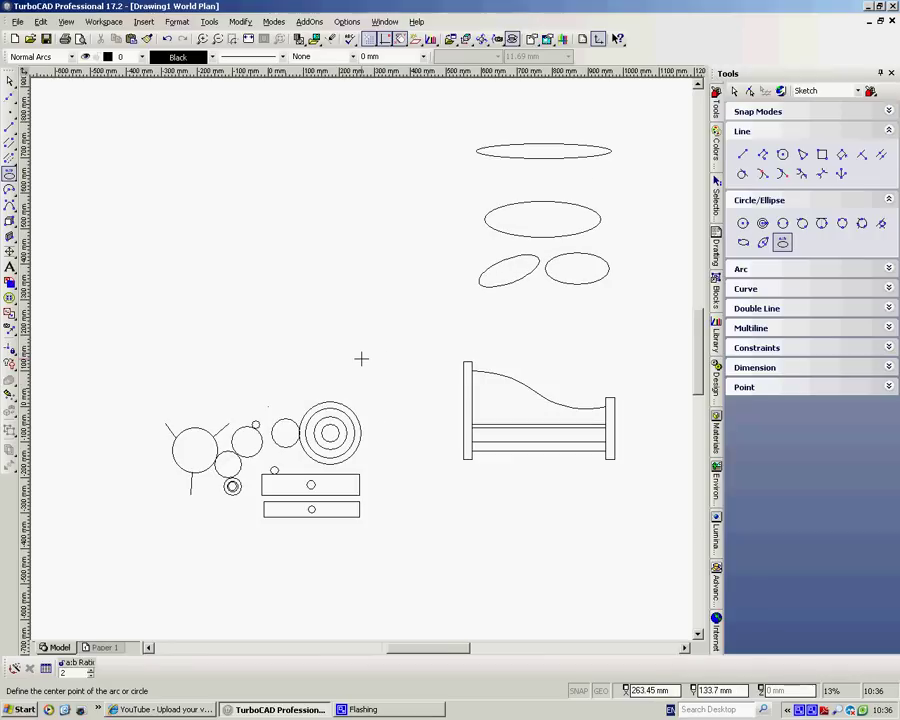
pyautogui.rightClick(812, 709)
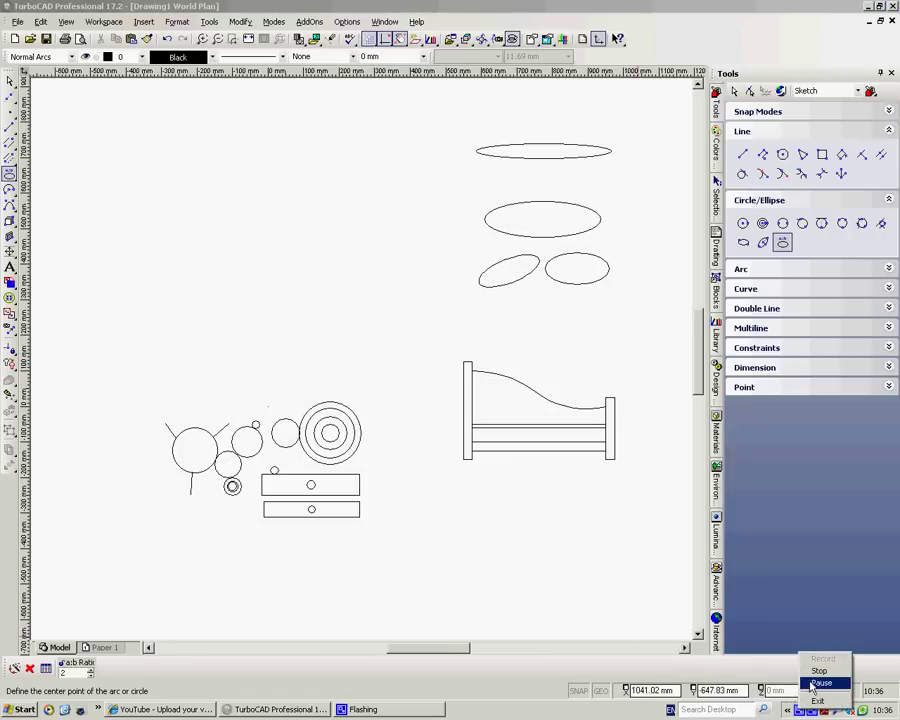